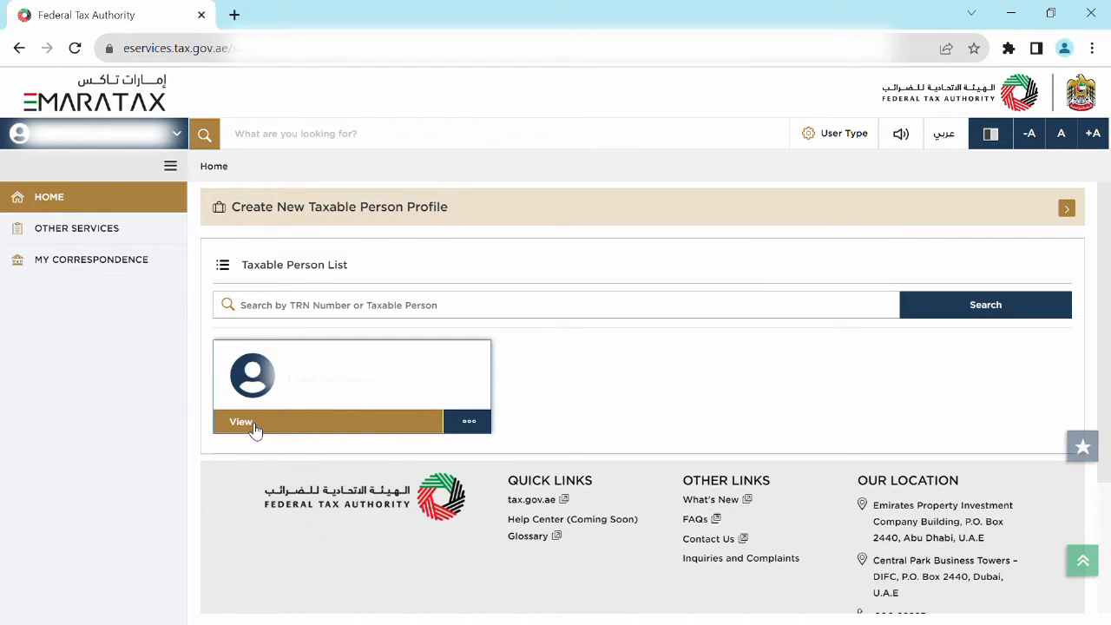
Open the taxable person's profile and show all VAT return filings under My Filings.
click(304, 389)
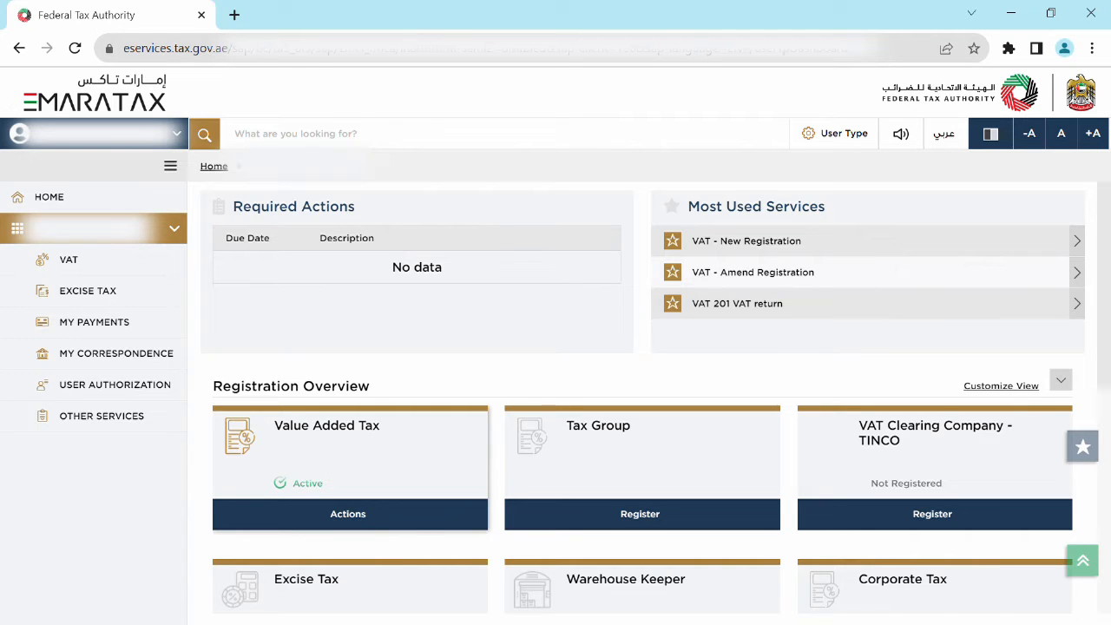
click(348, 516)
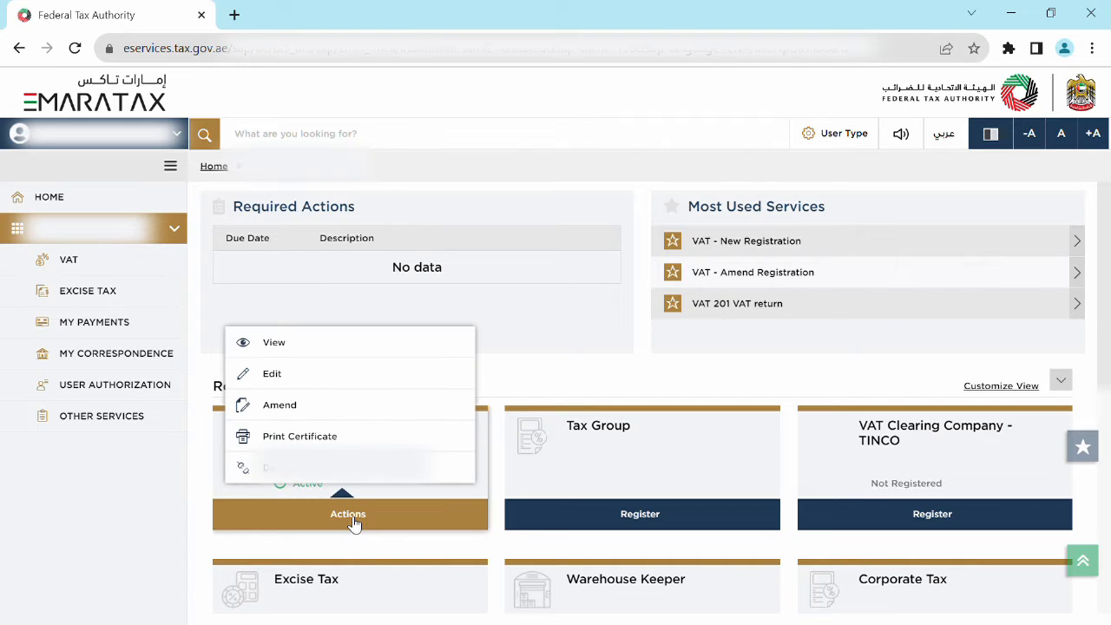
click(87, 264)
click(84, 259)
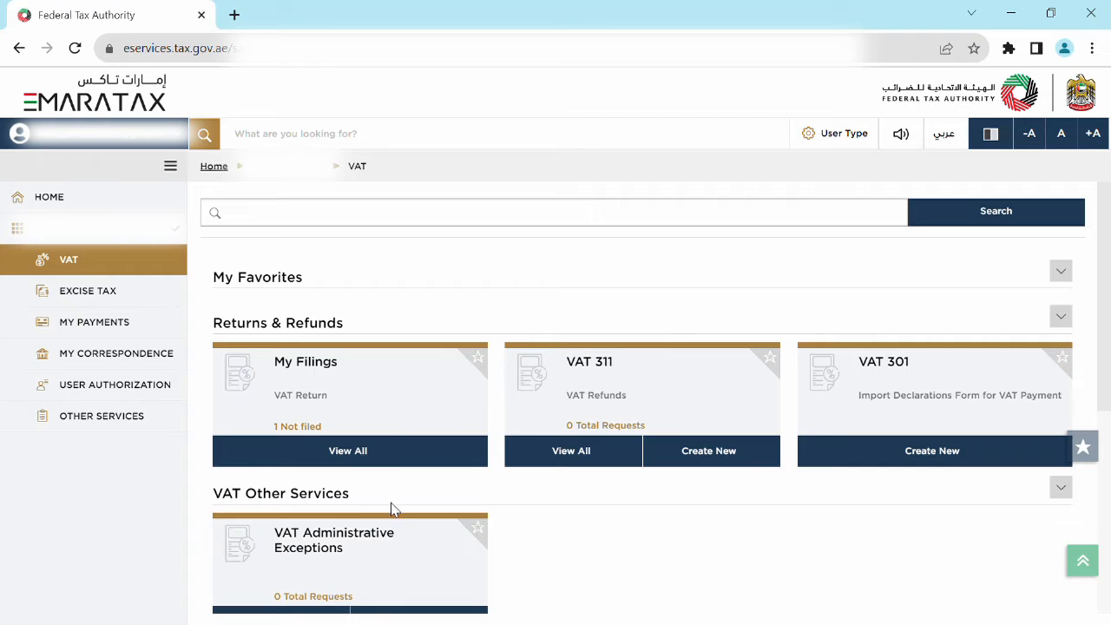
scroll(347, 519, down, 1)
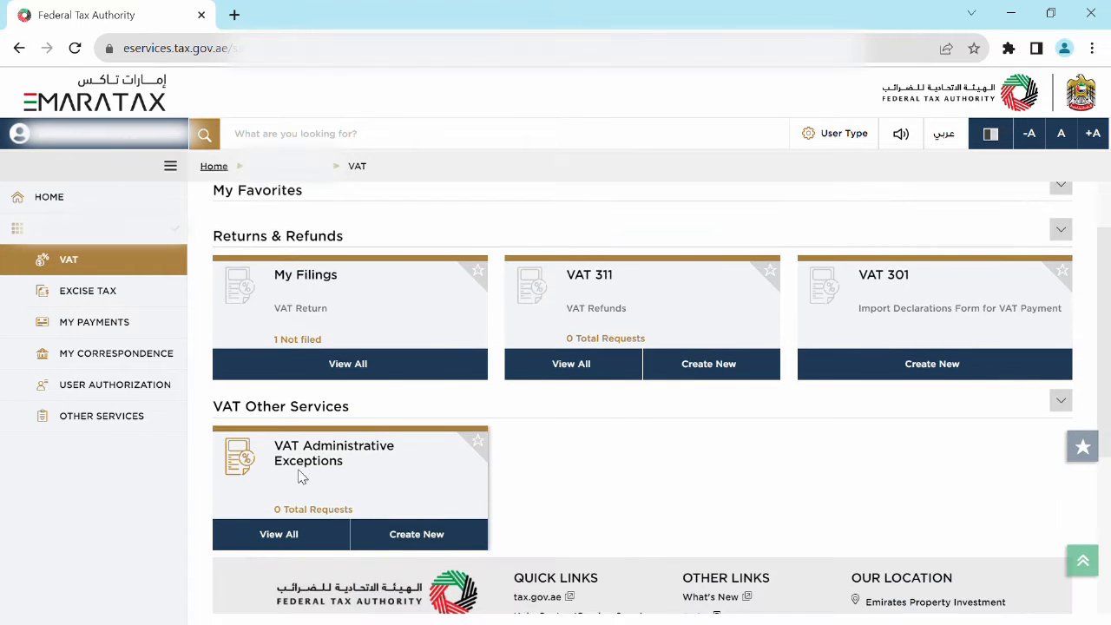
click(345, 365)
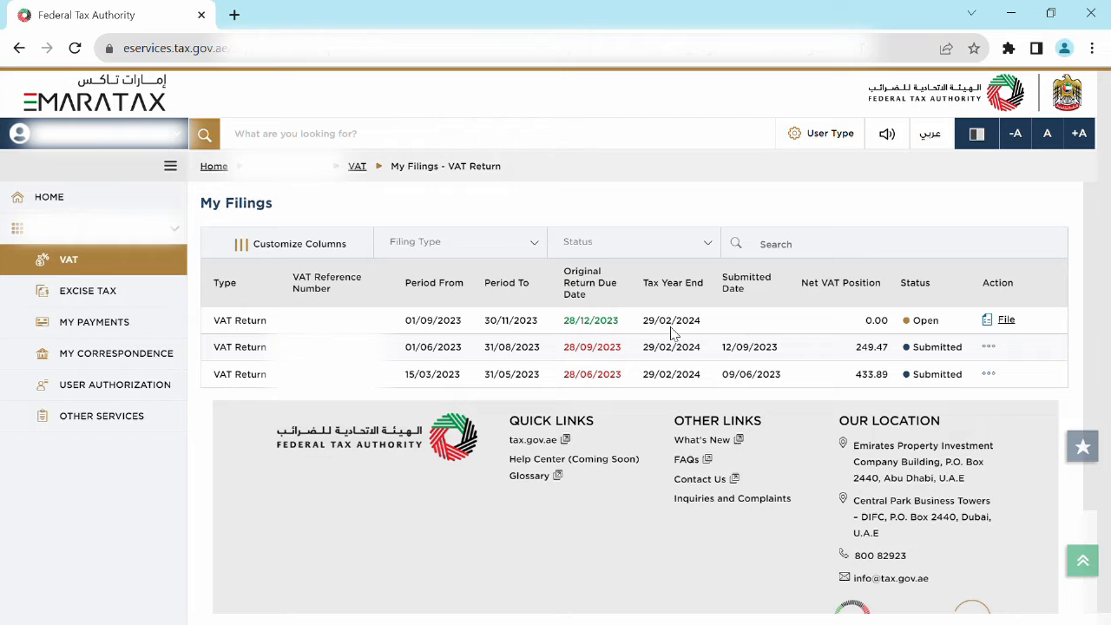
Start filing the open VAT return for 01/09/2023 to 30/11/2023, confirming that the instructions and guidelines have been read.
click(1007, 321)
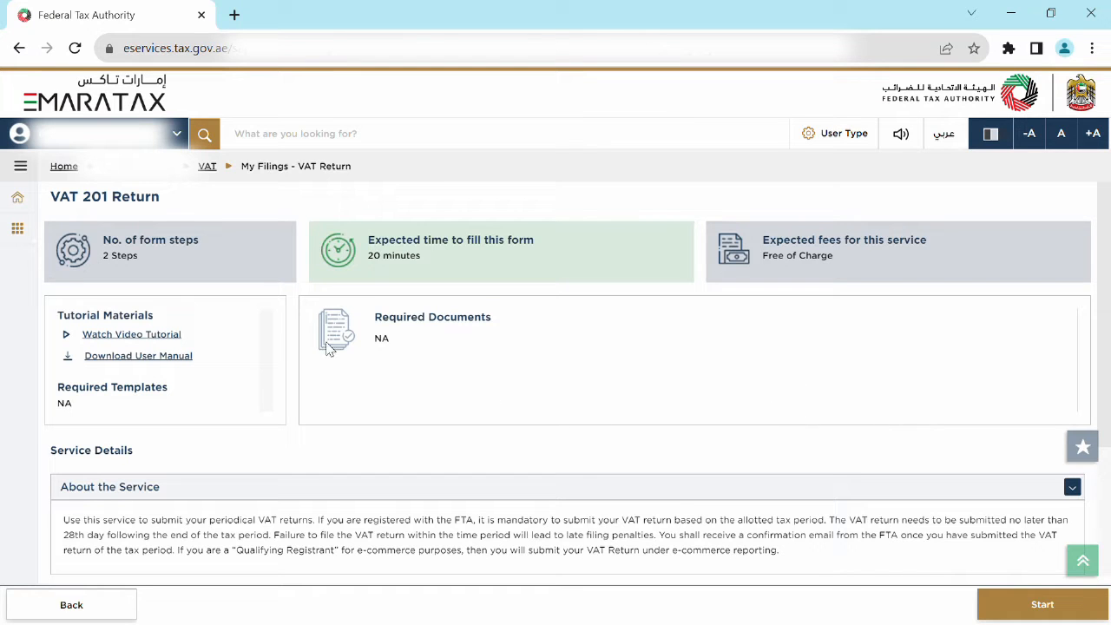
scroll(200, 374, down, 2)
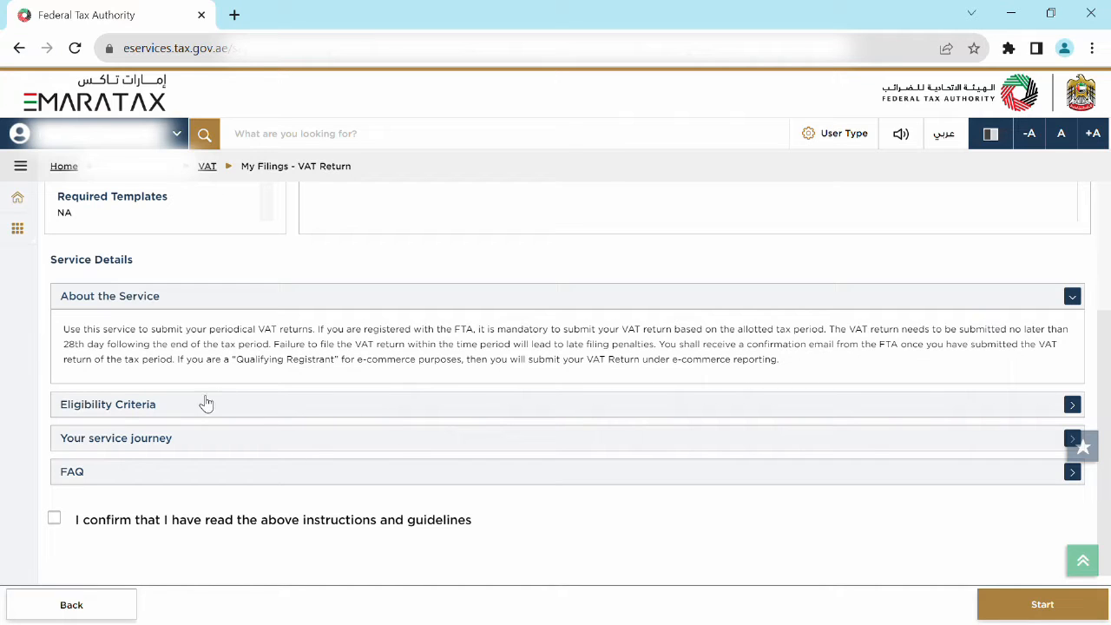
click(57, 519)
click(1007, 612)
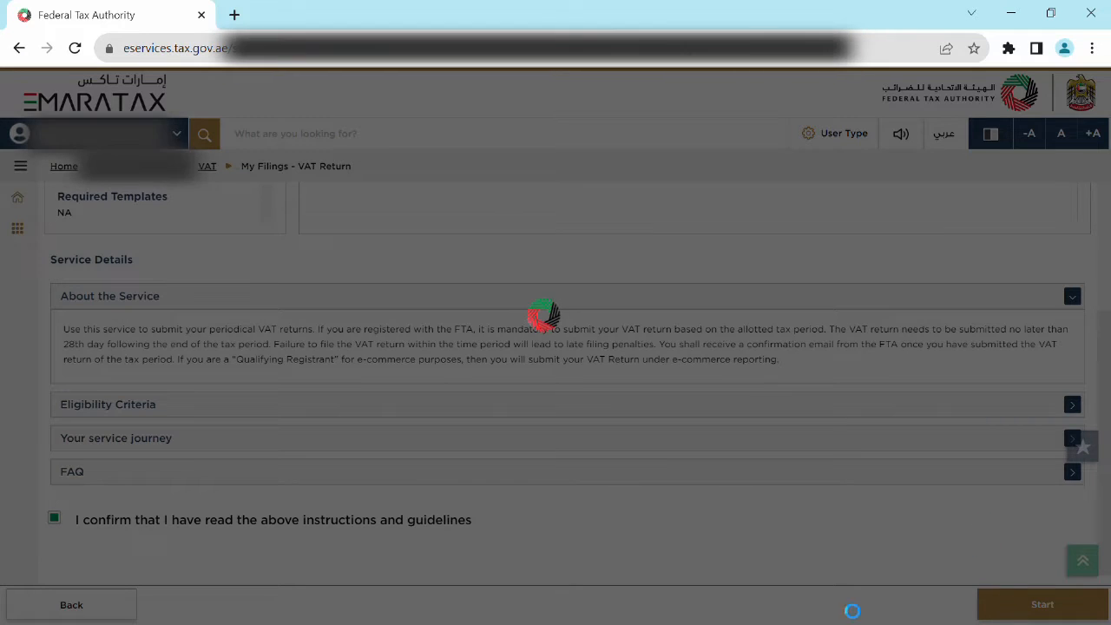
Enter the Abu Dhabi standard rated supplies from the Excel sheet in the VAT return: amount 794.96 and VAT amount 39.75.
scroll(611, 426, down, 3)
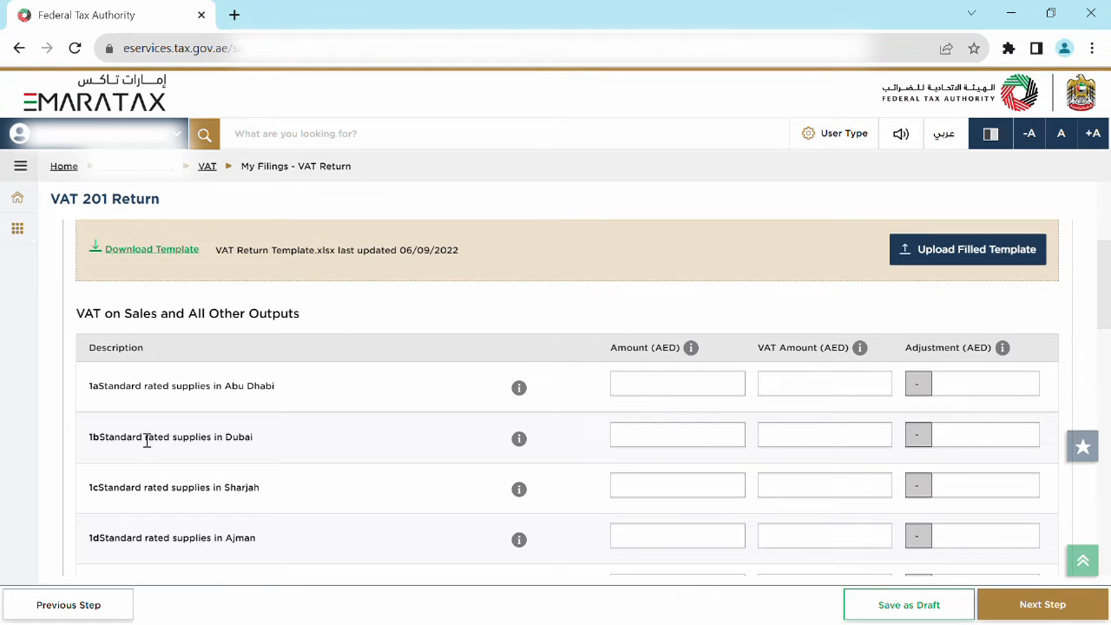
scroll(223, 509, down, 1)
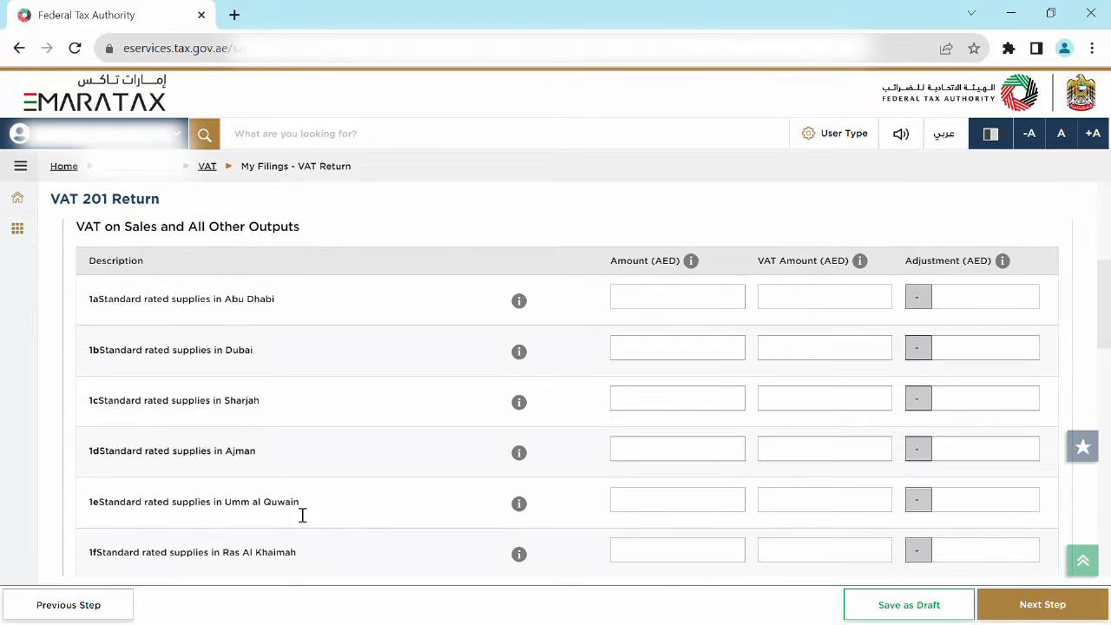
scroll(223, 519, down, 1)
scroll(463, 484, up, 2)
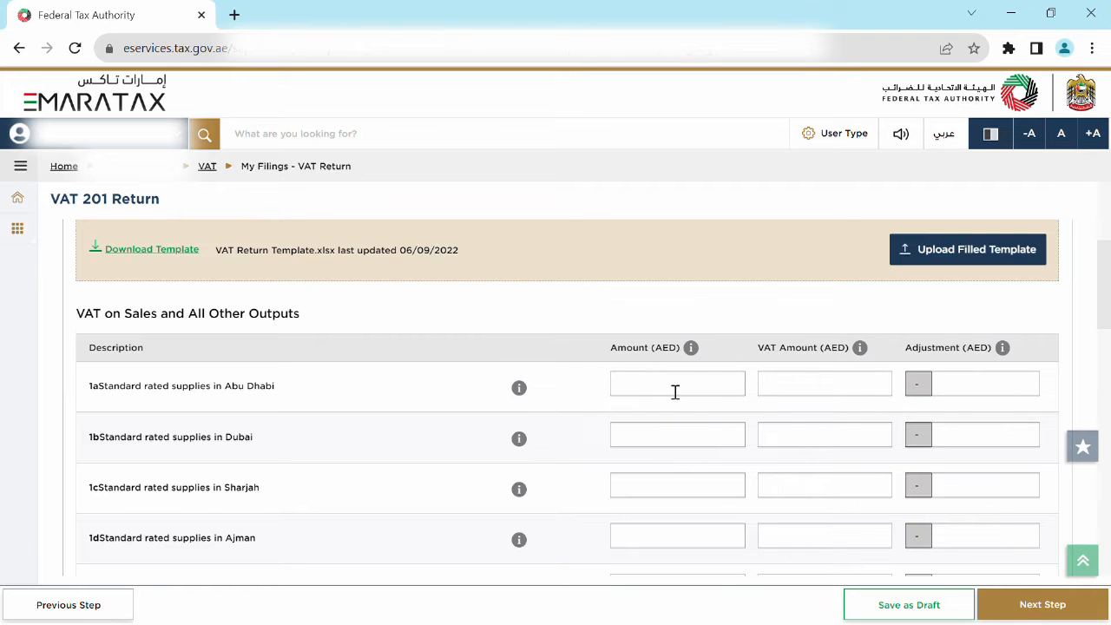
scroll(676, 392, down, 1)
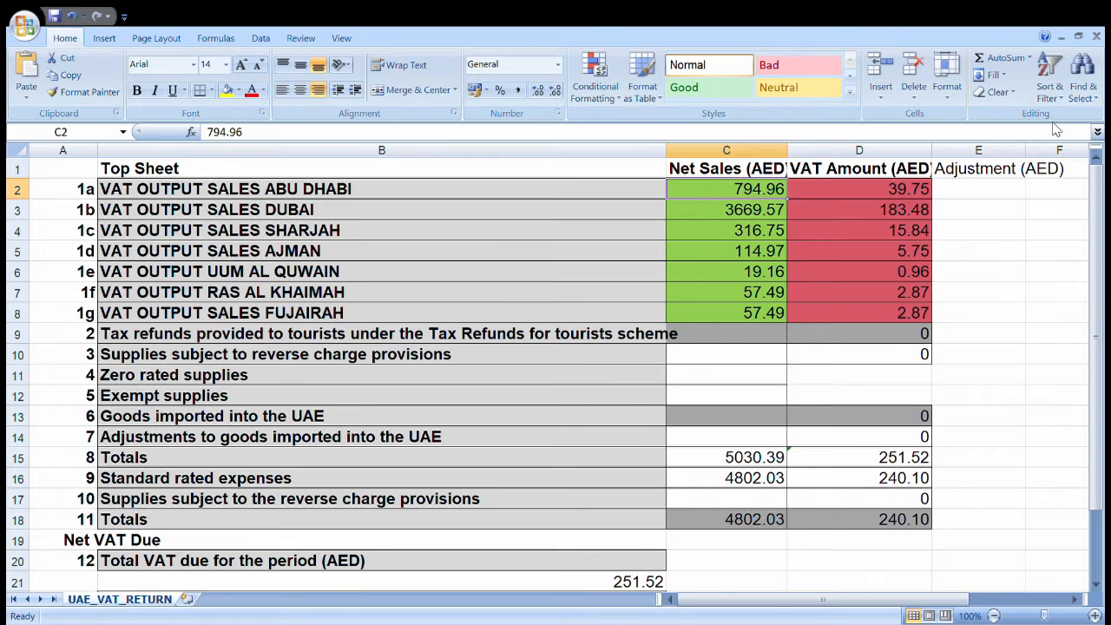
key(alt+Tab)
text(794.96)
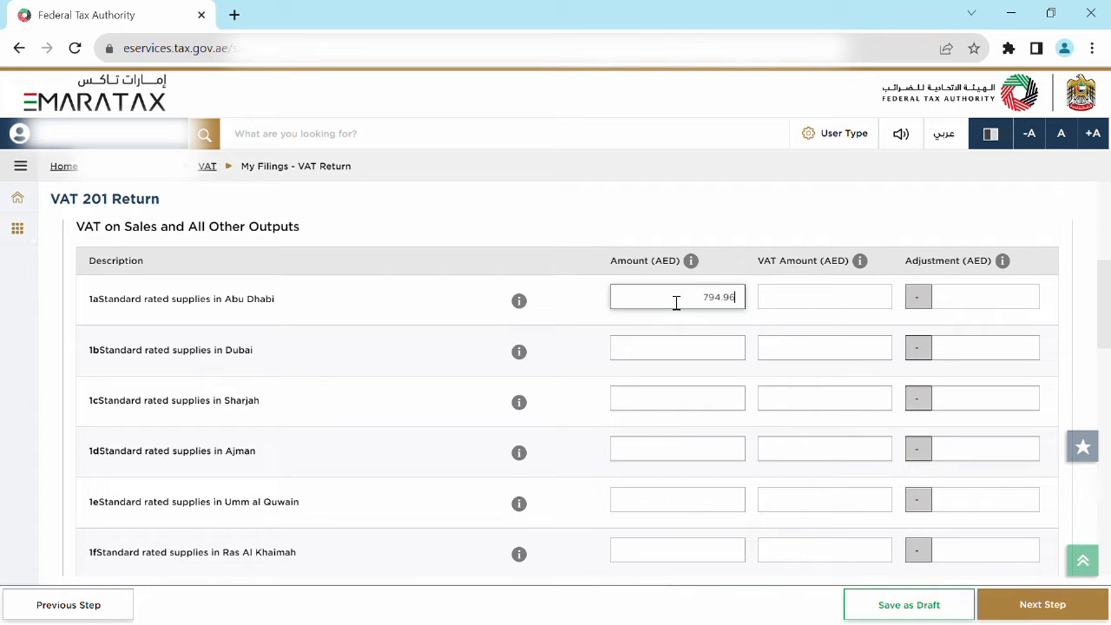
click(800, 309)
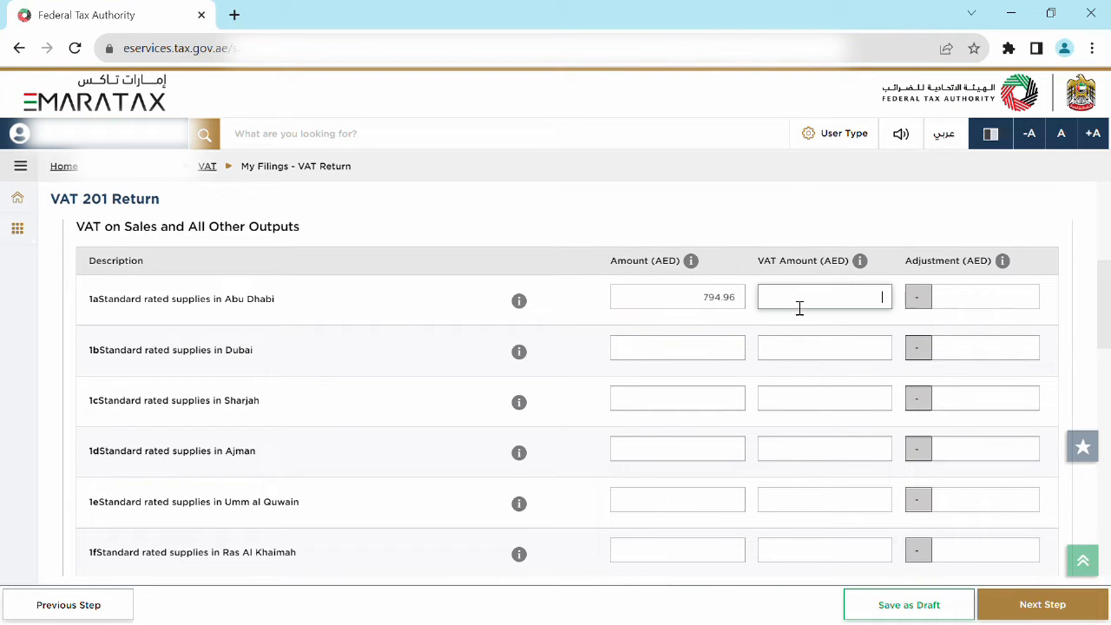
text(39.75)
Enter standard rated supplies for Dubai as 3669.57 with VAT 183.48, and for Sharjah as 316.75 with VAT 15.84.
key(Tab)
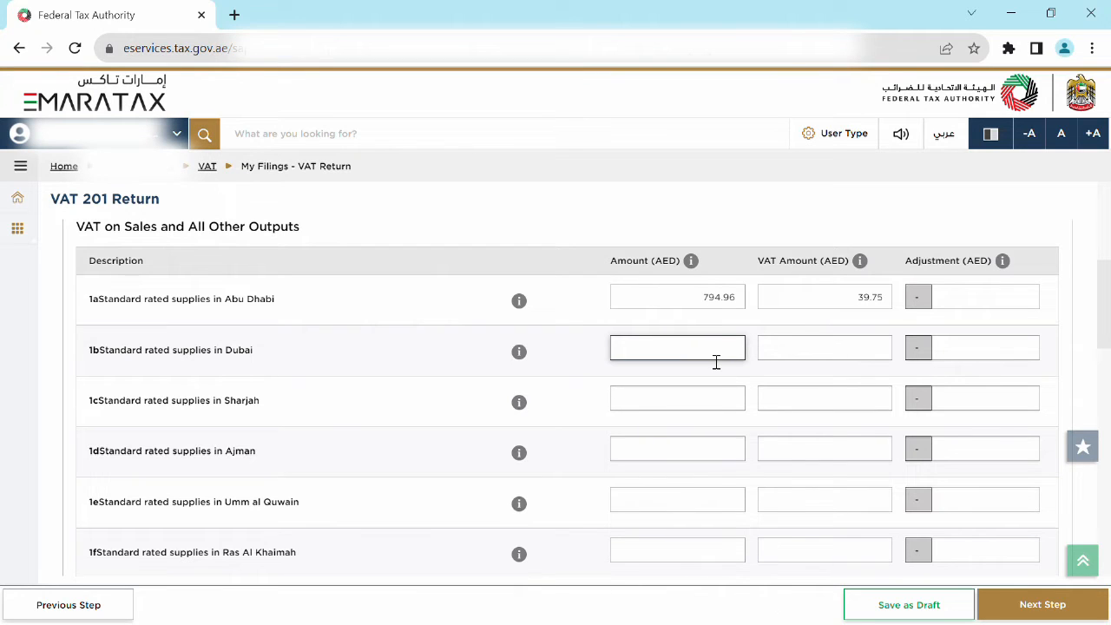
text(3669.57)
click(796, 365)
text(183.48)
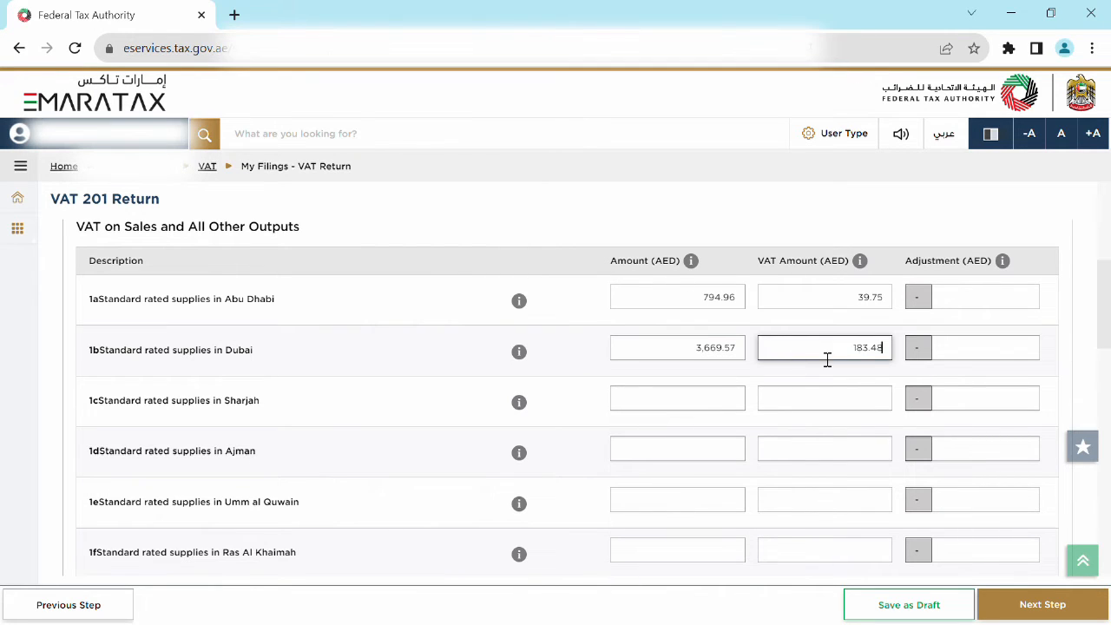
click(722, 408)
text(316.75)
click(823, 408)
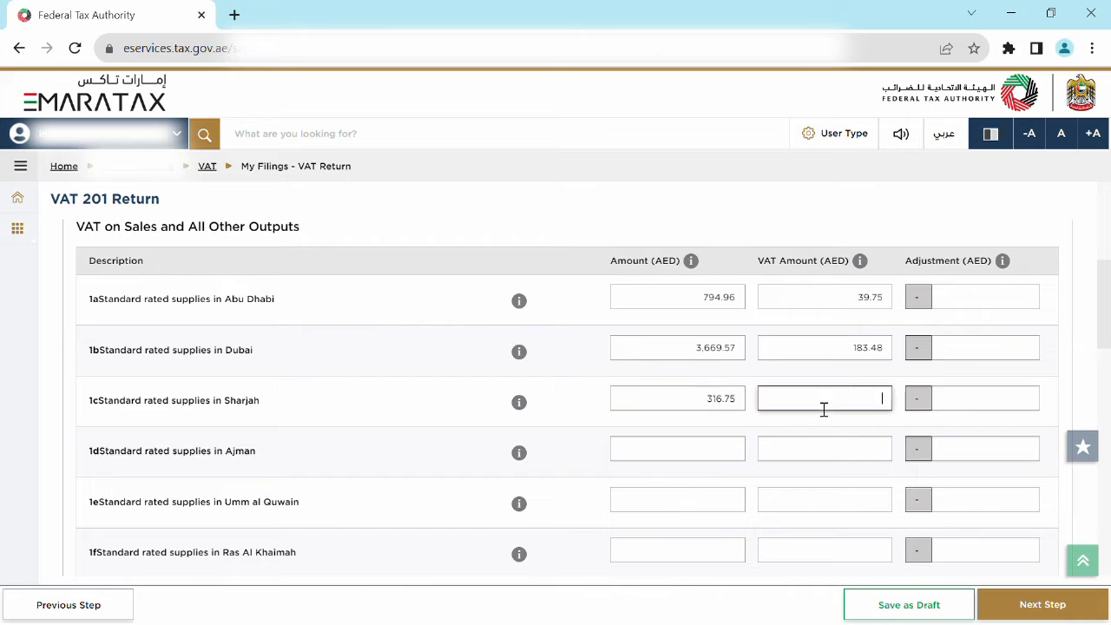
text(15.84)
Enter standard rated supplies for Ajman as 114.97 with VAT 5.75, and for Umm al Quwain as 19.16 with VAT 0.96.
click(725, 440)
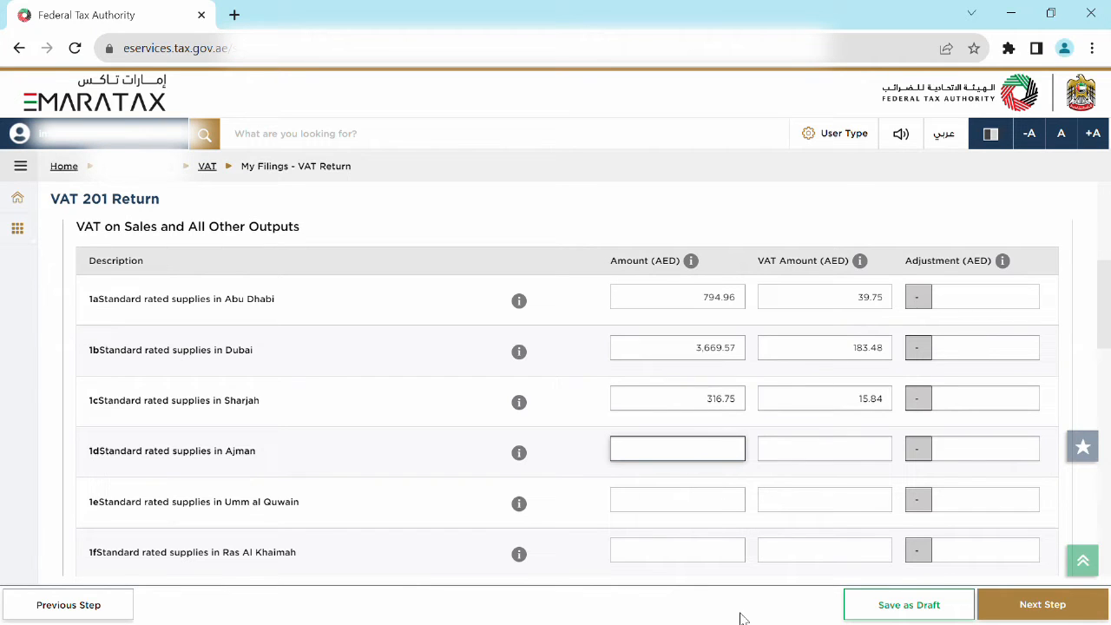
text(114.97)
click(825, 452)
text(5.75)
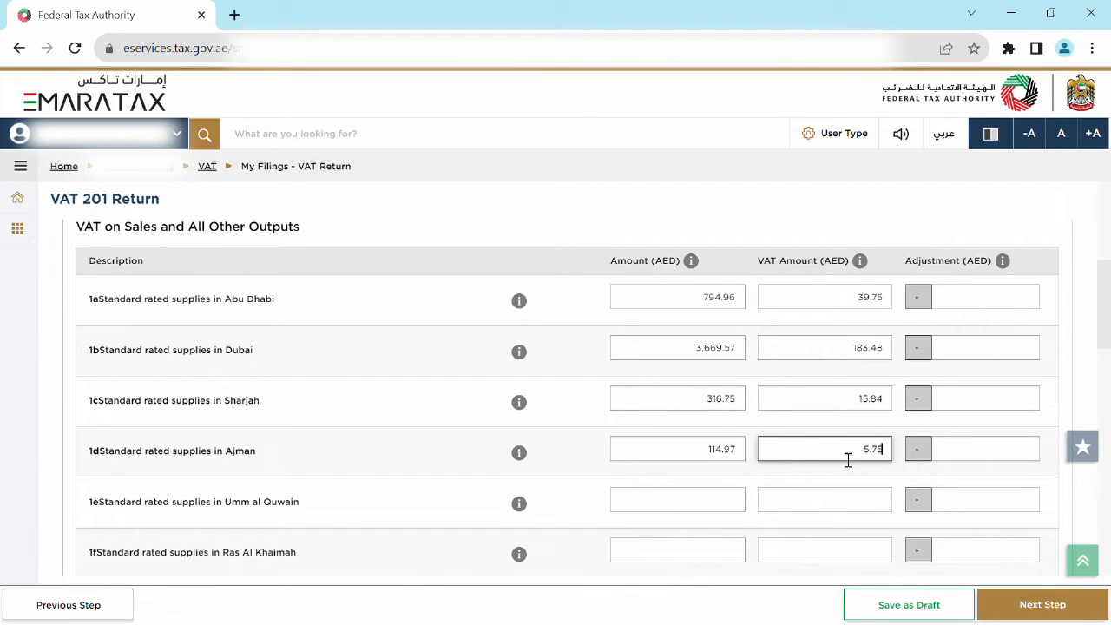
click(742, 503)
text(19.16)
click(807, 503)
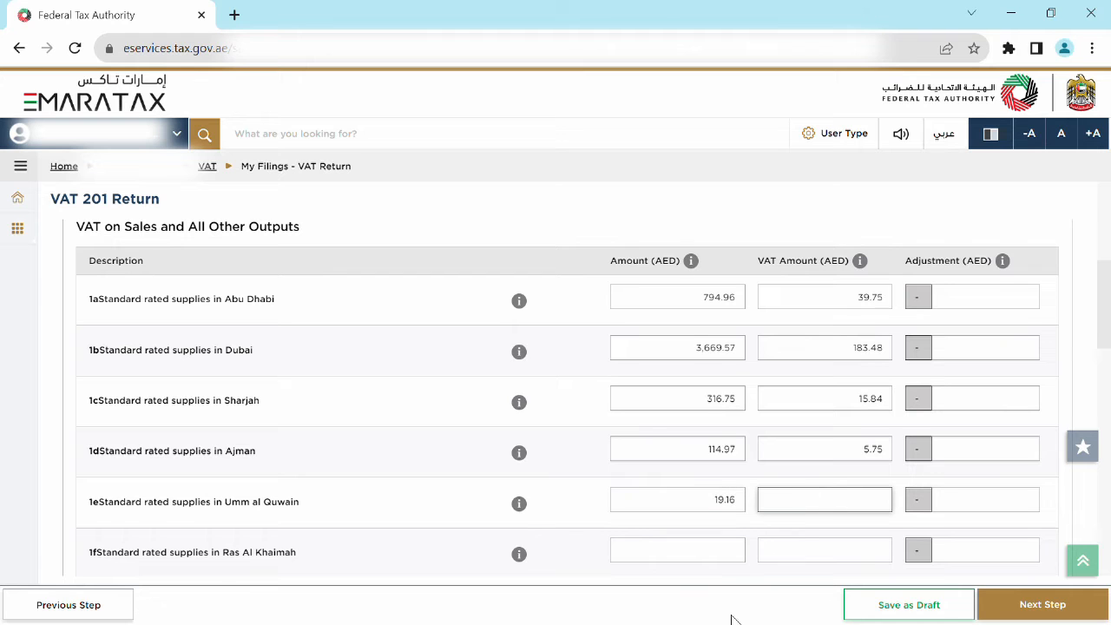
text(0.96)
Enter standard rated supplies of 57.49 with VAT 2.87 for both Ras Al Khaimah and Fujairah.
scroll(730, 547, down, 2)
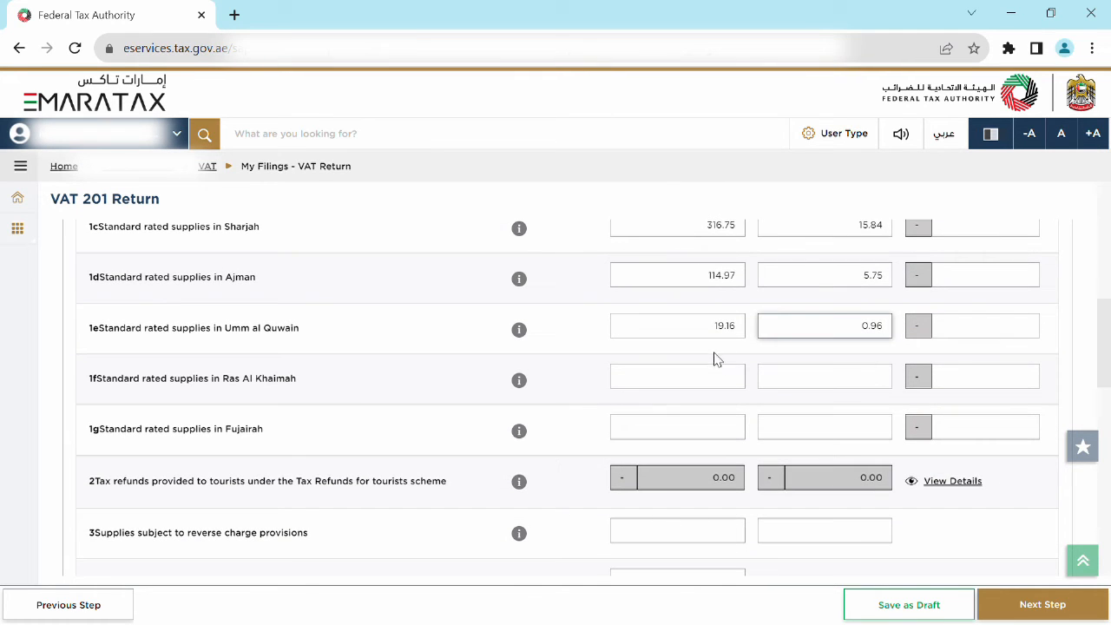
click(724, 382)
text(57.49)
click(797, 382)
text(2.87)
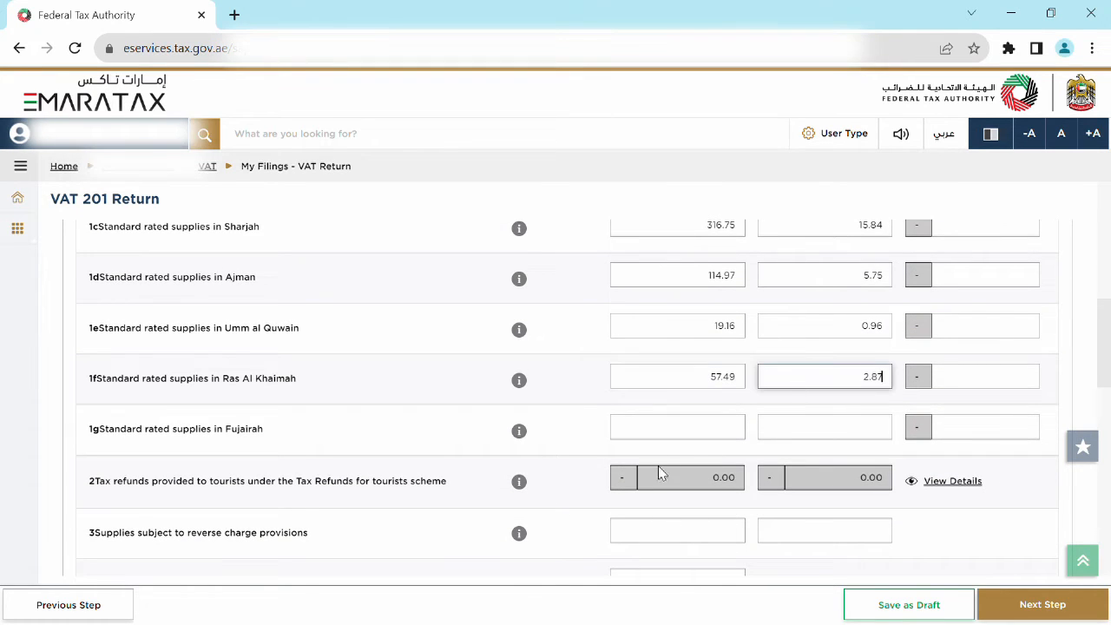
click(717, 440)
text(57.49)
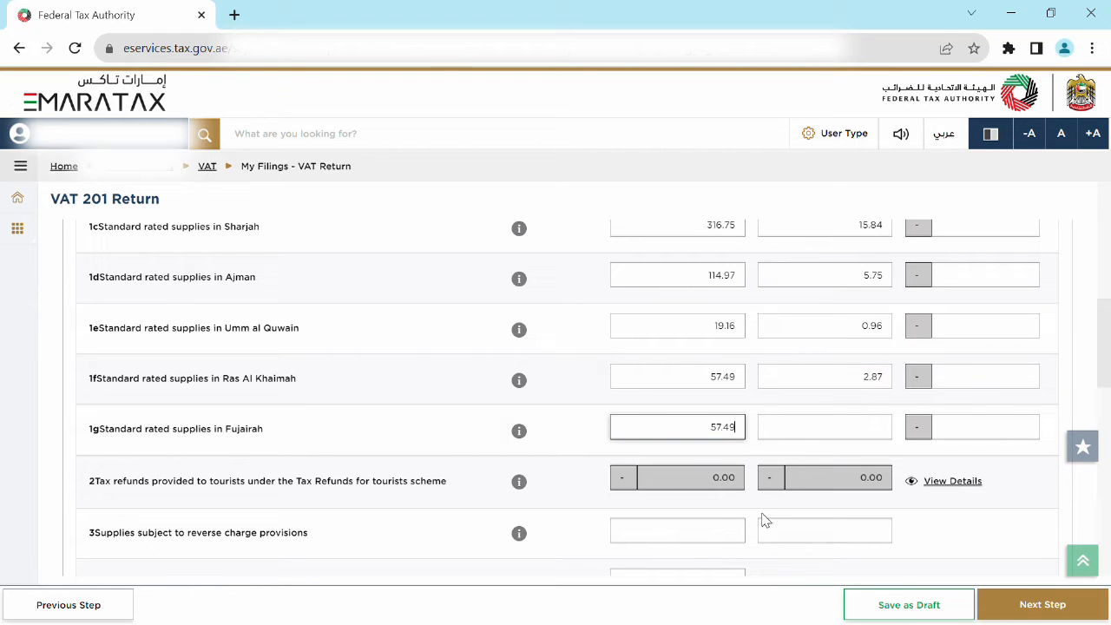
click(812, 434)
text(2.87)
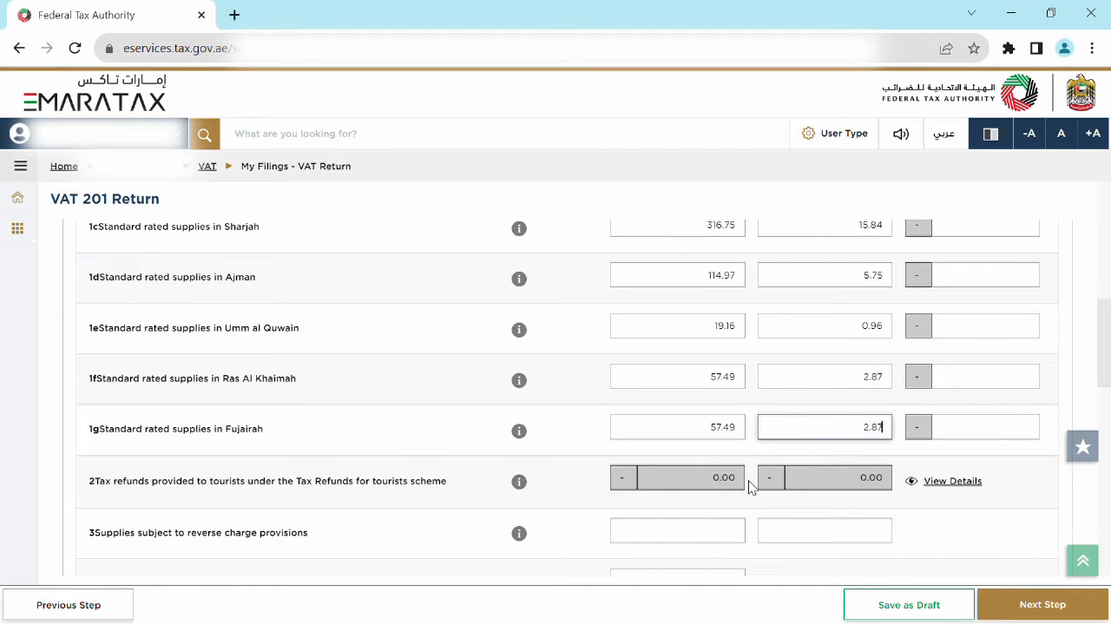
Switch to the Excel return sheet and try -1000 as the net amount for goods imported into the UAE.
scroll(792, 507, down, 1)
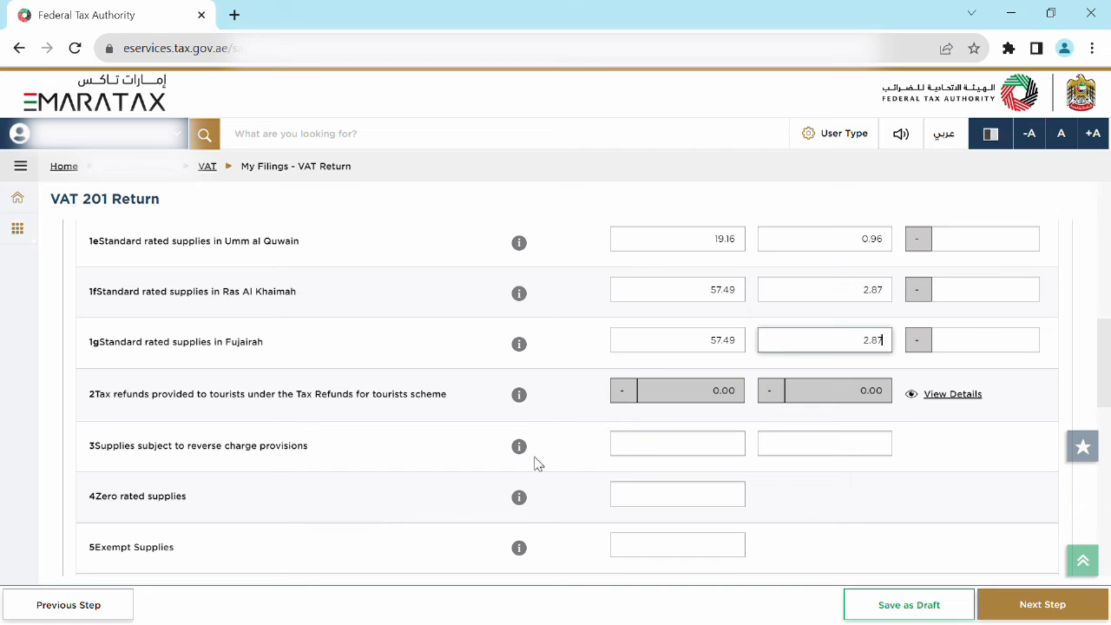
scroll(466, 511, down, 1)
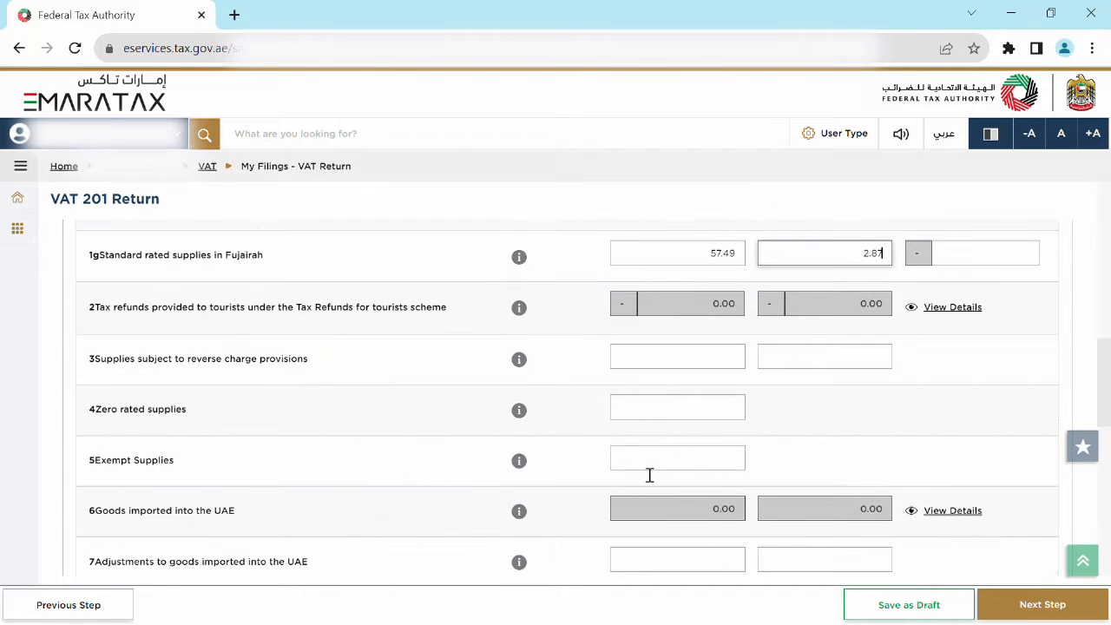
scroll(658, 489, down, 1)
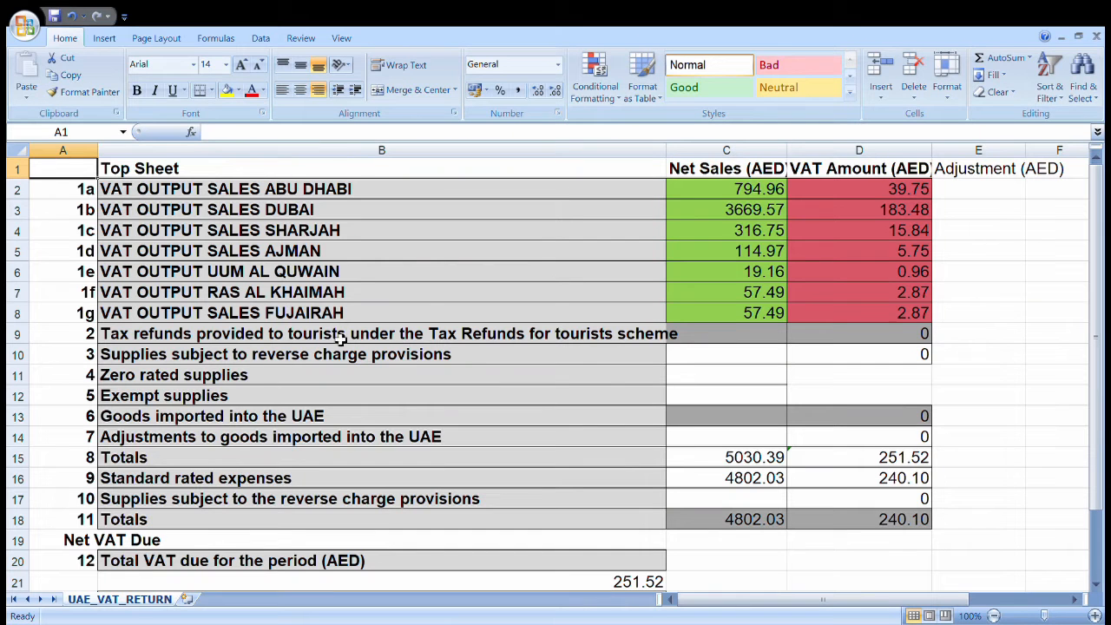
scroll(779, 450, down, 2)
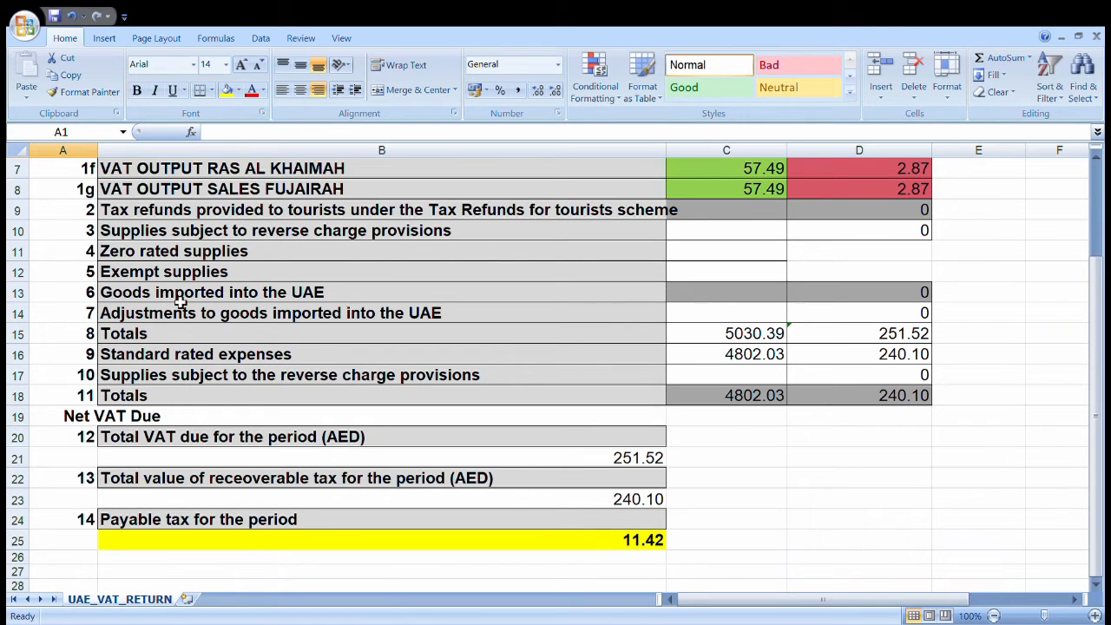
click(688, 297)
text(-)
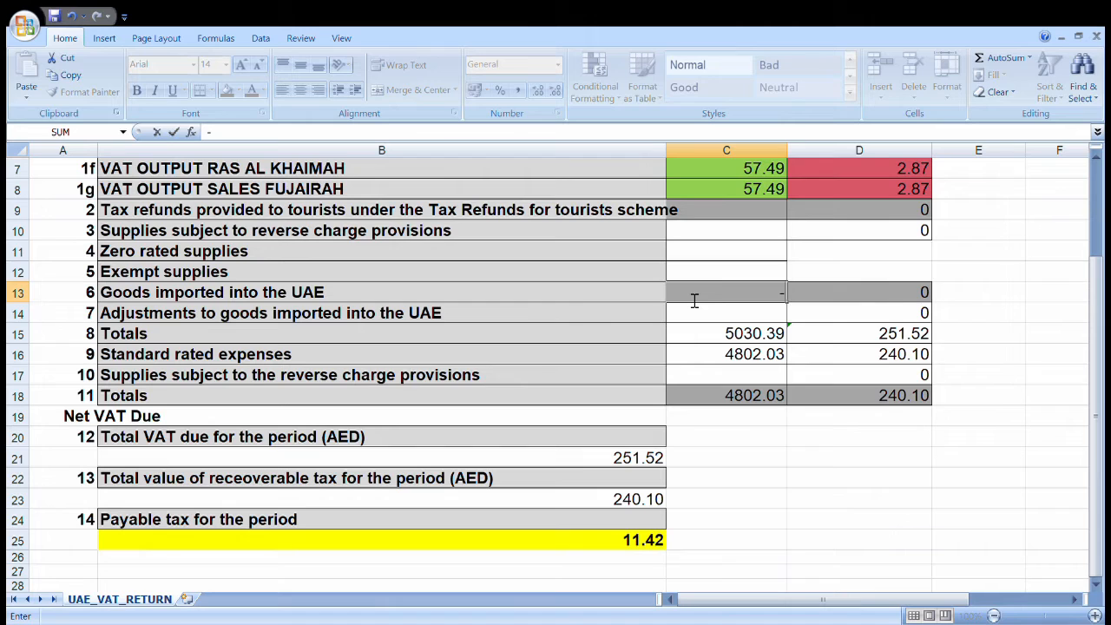
text(1000)
key(Return)
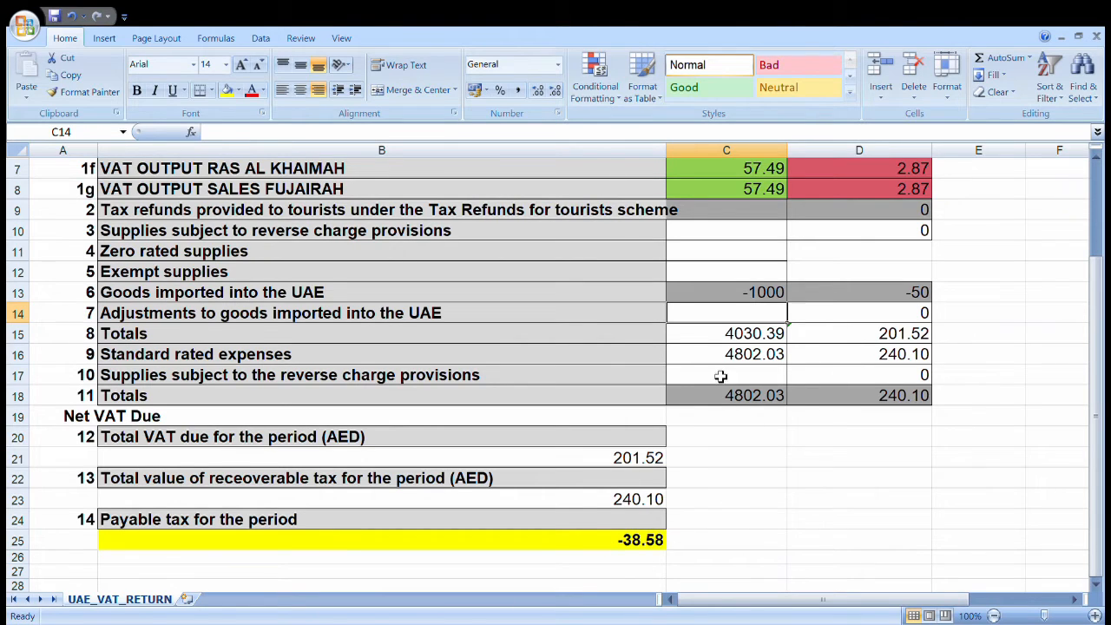
Clear the trial net amount for goods imported into the UAE from the Excel sheet.
click(772, 295)
key(BackSpace)
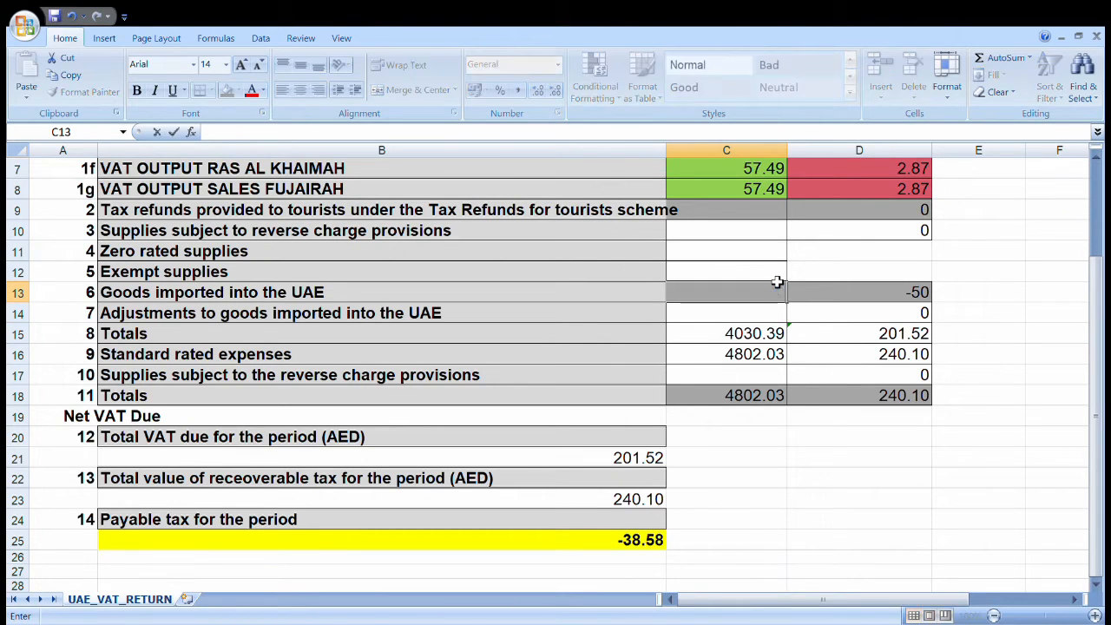
key(Return)
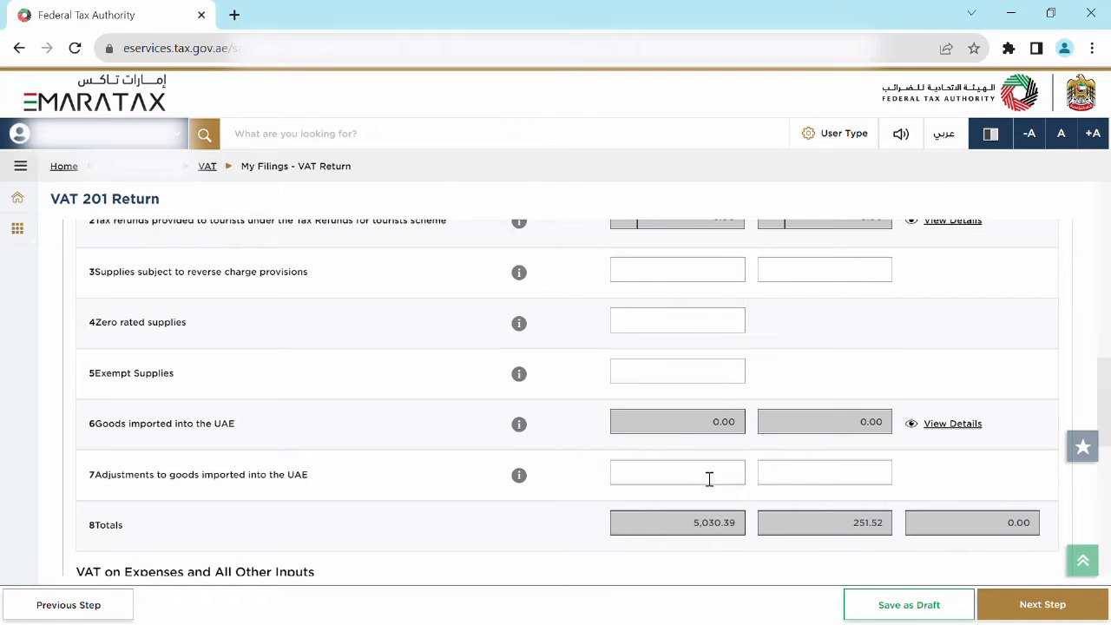
Enter standard rated expenses of 4802.03 with a VAT amount of 240.1 in the expenses table.
scroll(710, 479, down, 1)
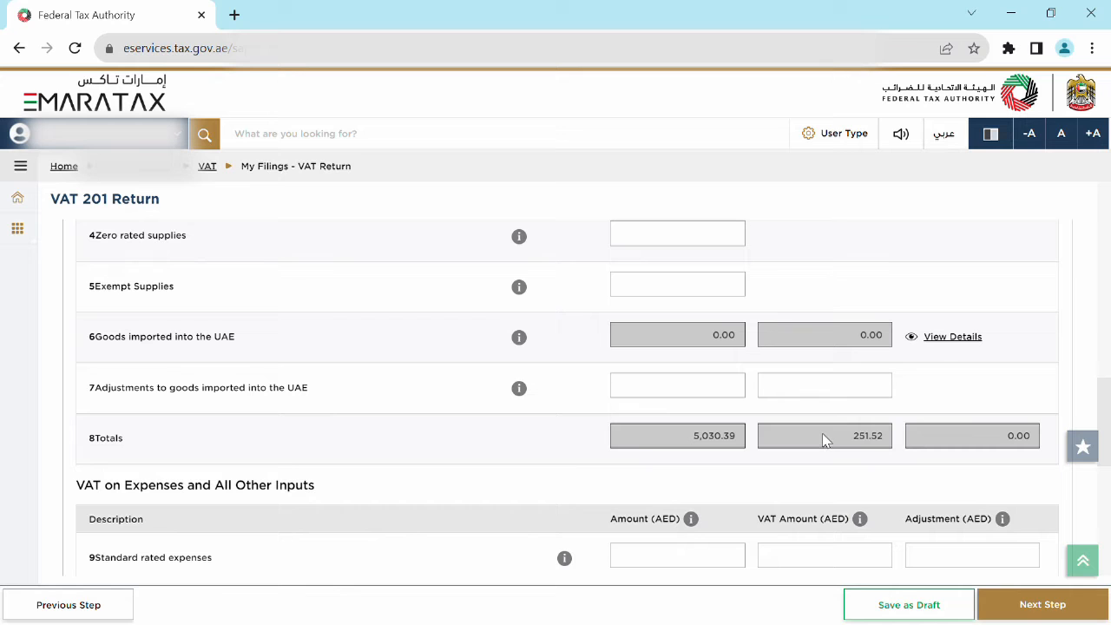
scroll(855, 443, down, 2)
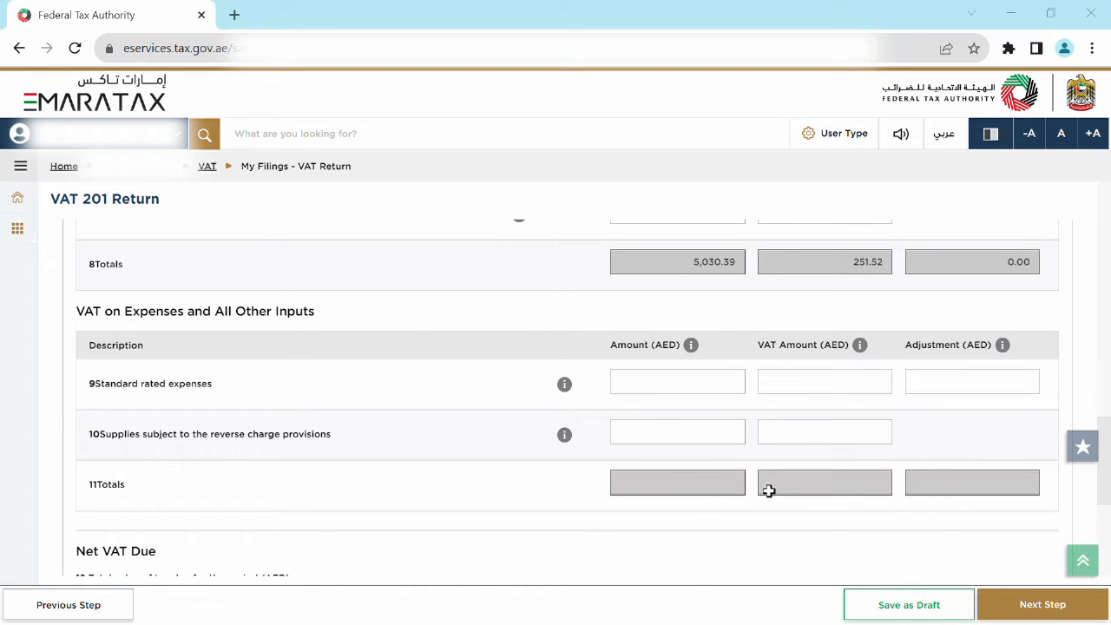
click(697, 388)
text(4802.03)
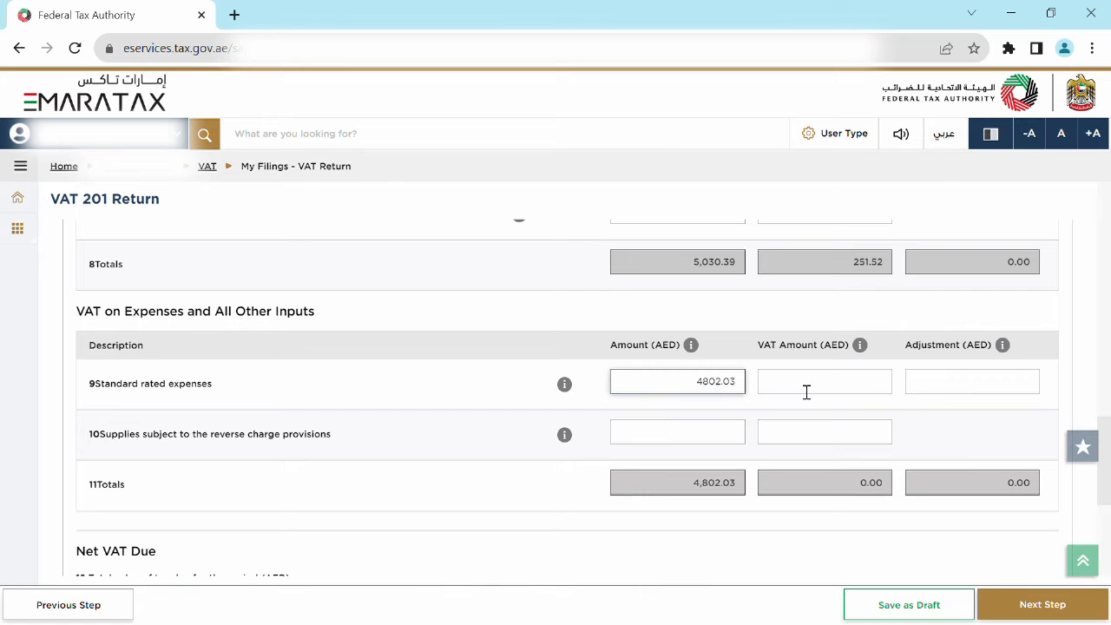
click(807, 390)
text(240.1)
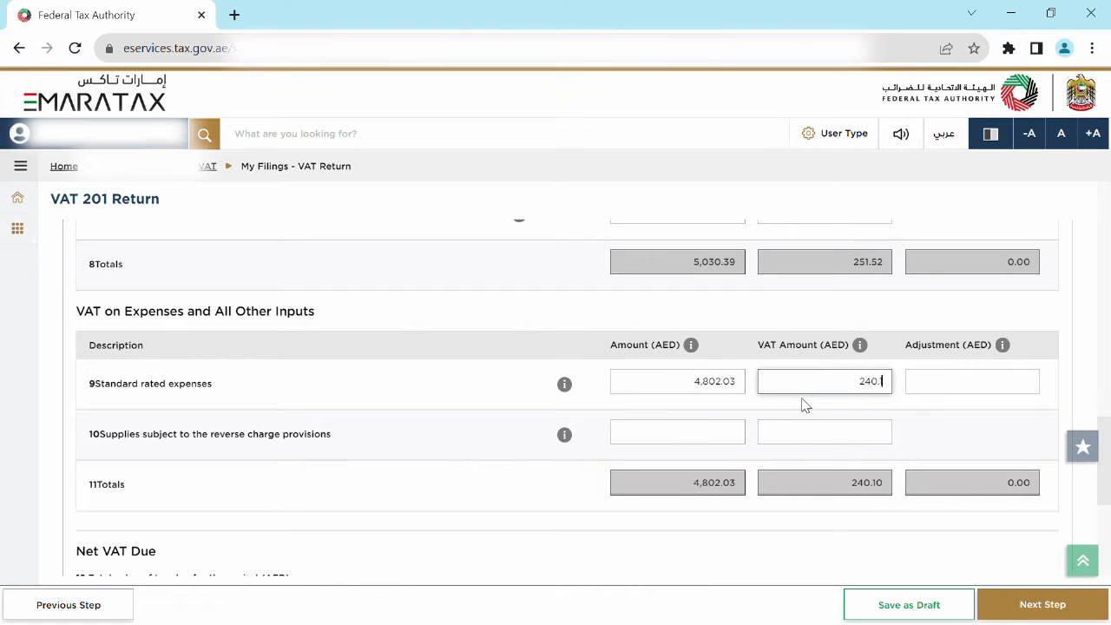
Try to advance the VAT return from the Net VAT Due and Profit Margin Scheme sections to the review stage.
scroll(918, 419, down, 2)
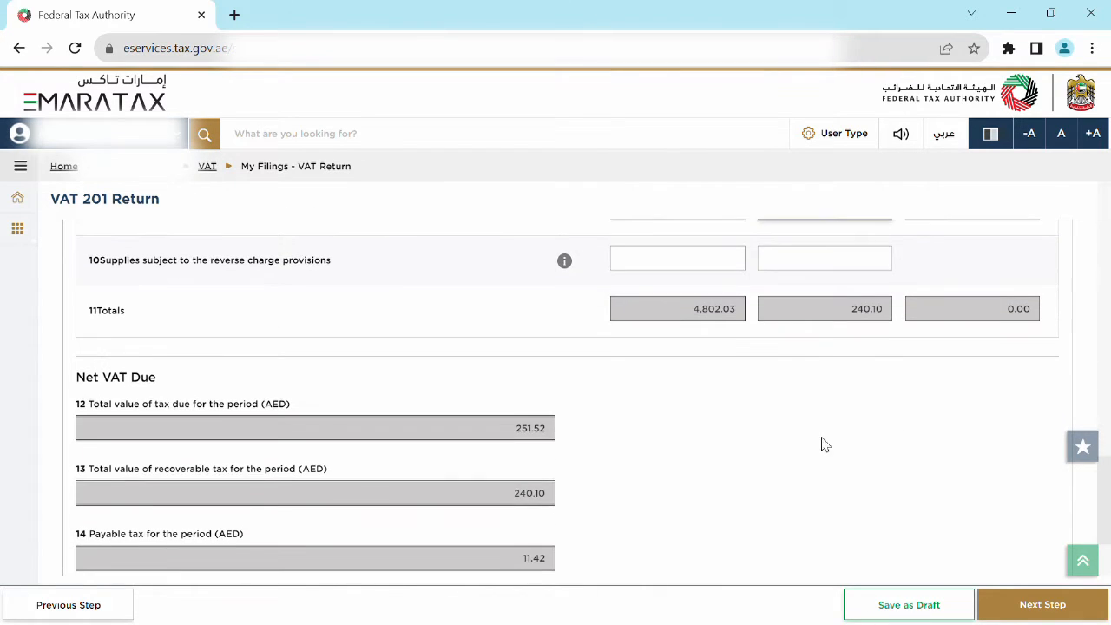
scroll(558, 454, down, 1)
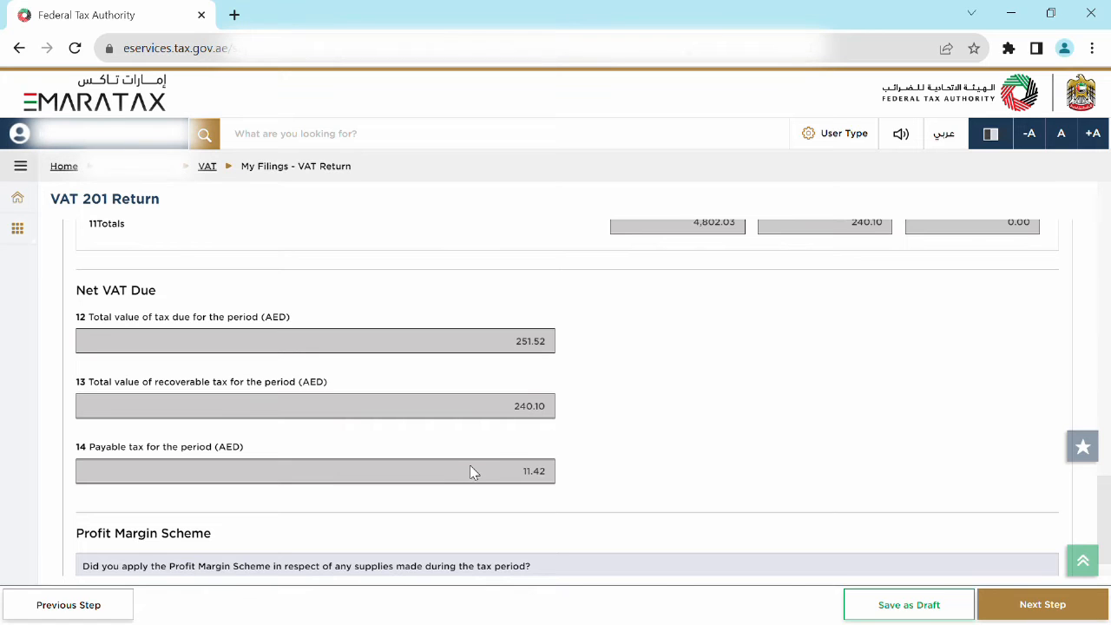
scroll(495, 477, down, 1)
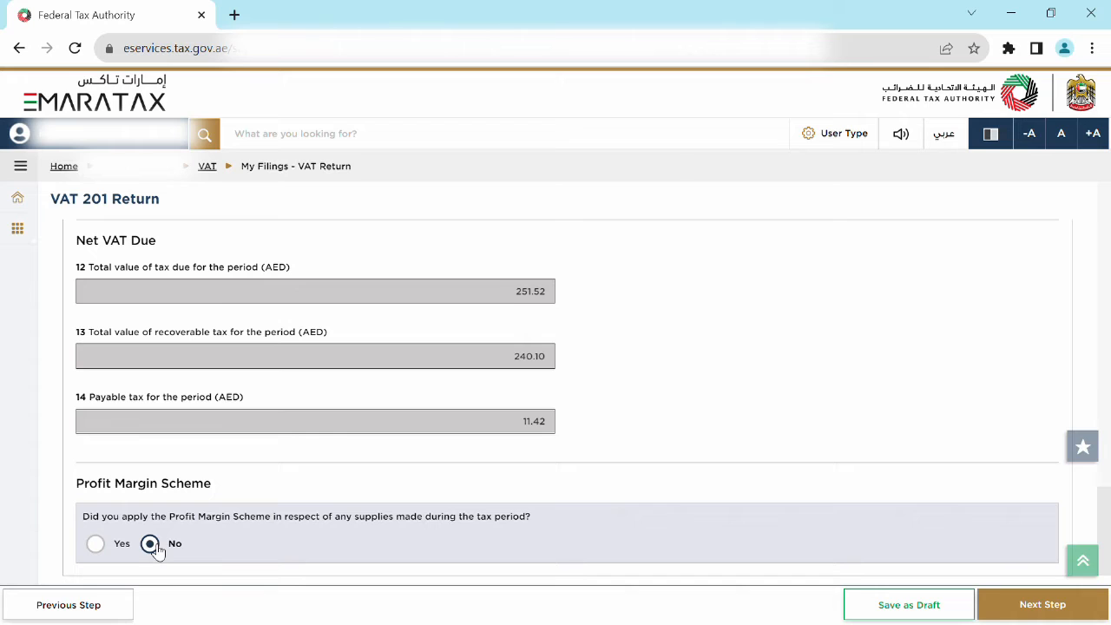
click(1044, 603)
click(1044, 607)
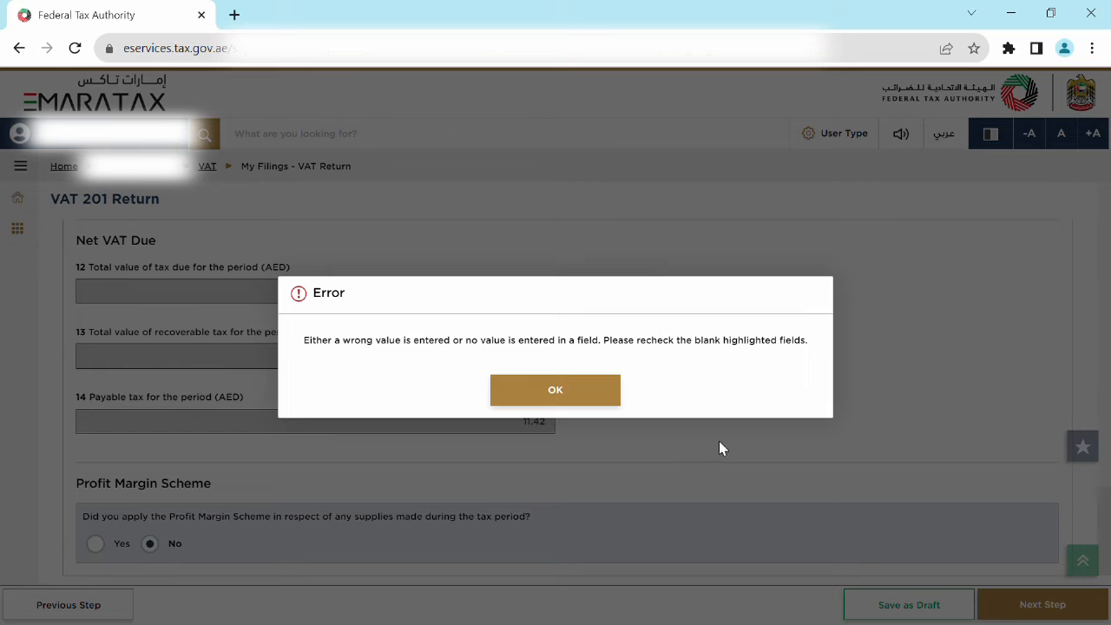
click(597, 392)
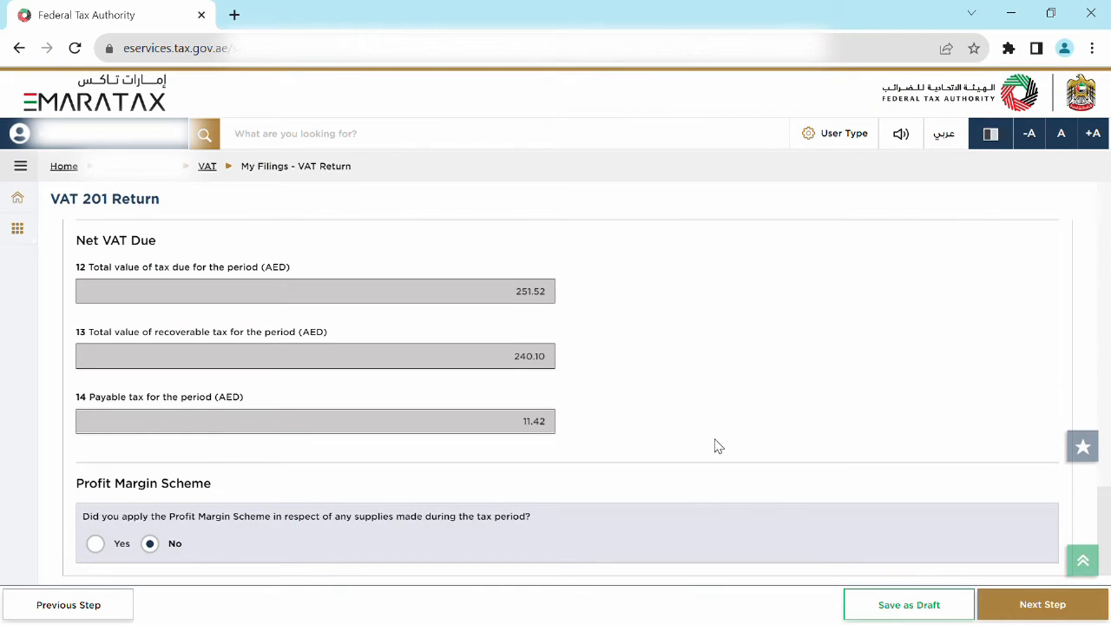
Enter 0 as the adjustment for standard rated supplies in Abu Dhabi, Dubai, Sharjah and Ajman.
scroll(718, 446, up, 4)
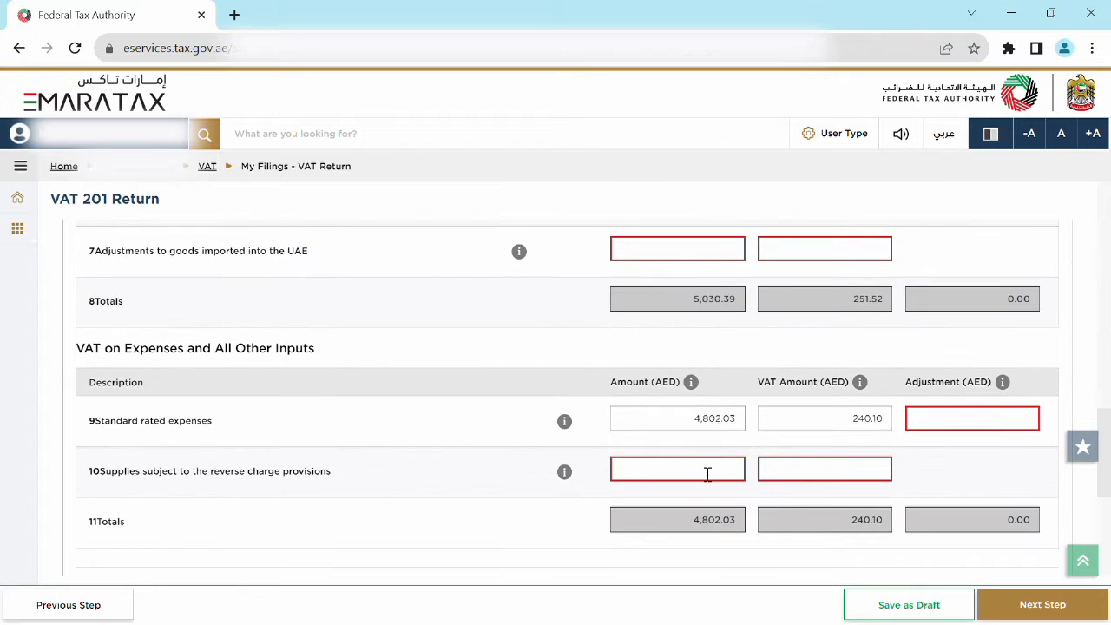
scroll(712, 473, up, 6)
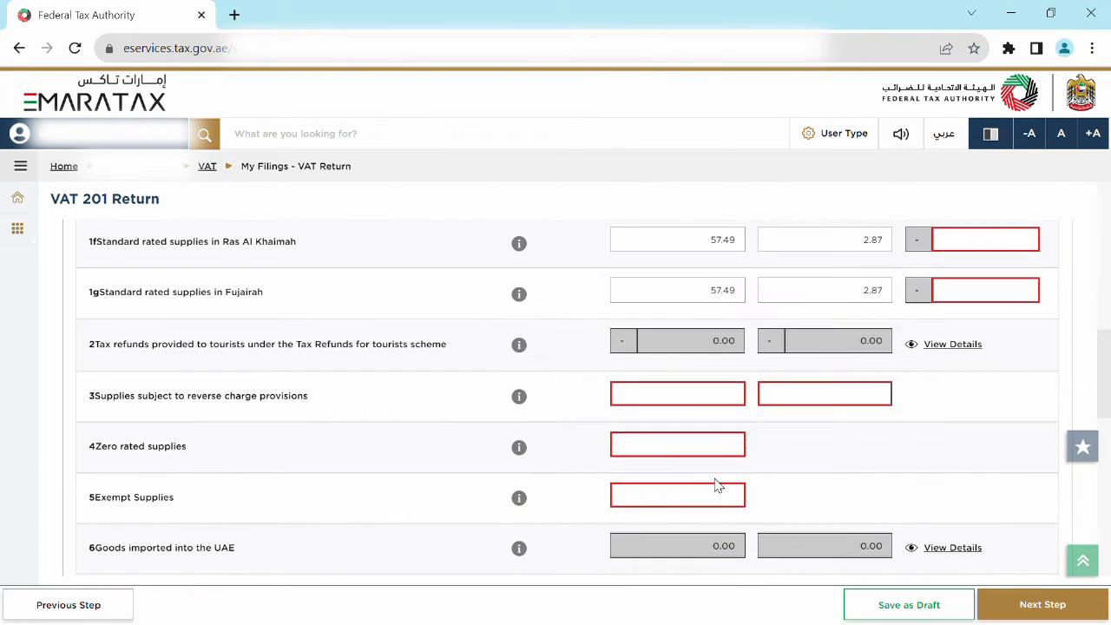
scroll(719, 487, up, 3)
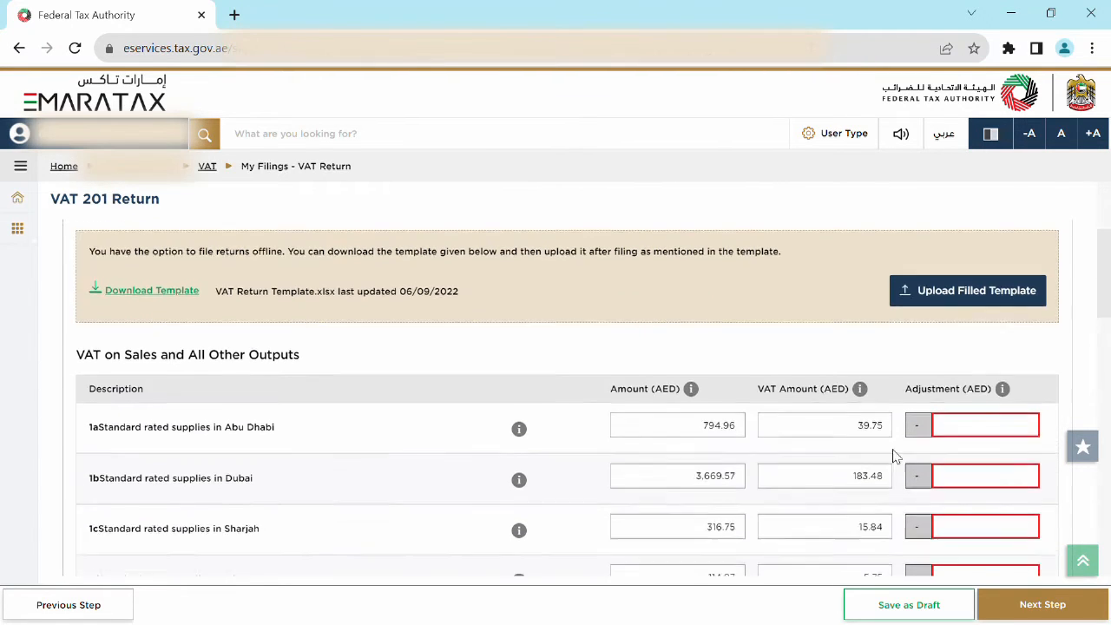
scroll(949, 434, down, 1)
click(978, 345)
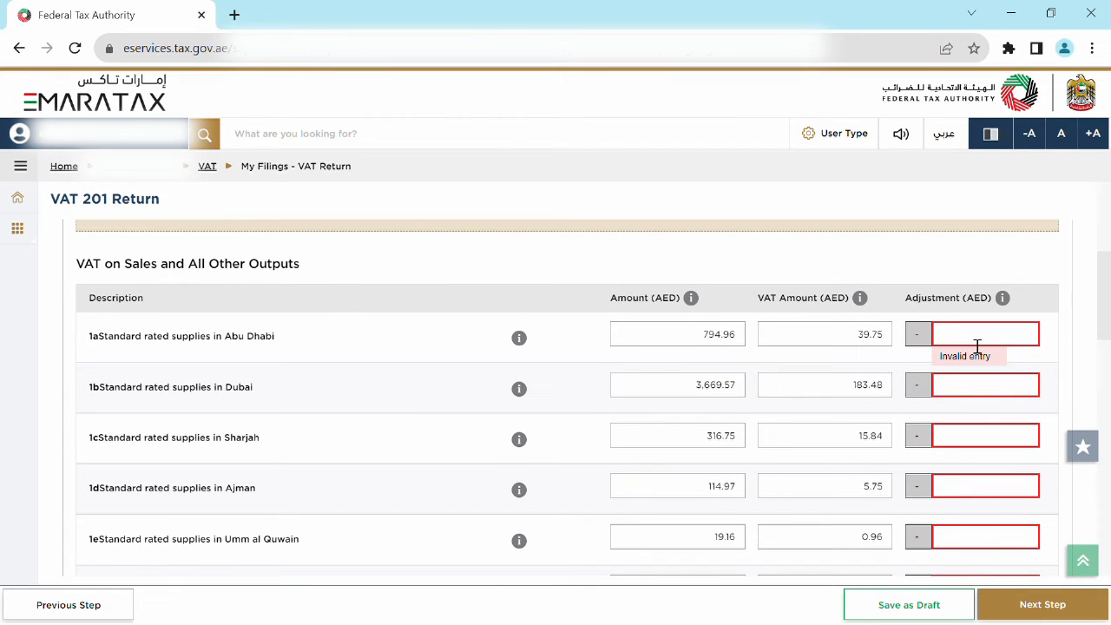
text(0)
click(990, 385)
text(0)
click(1000, 442)
text(0)
click(1000, 483)
text(0)
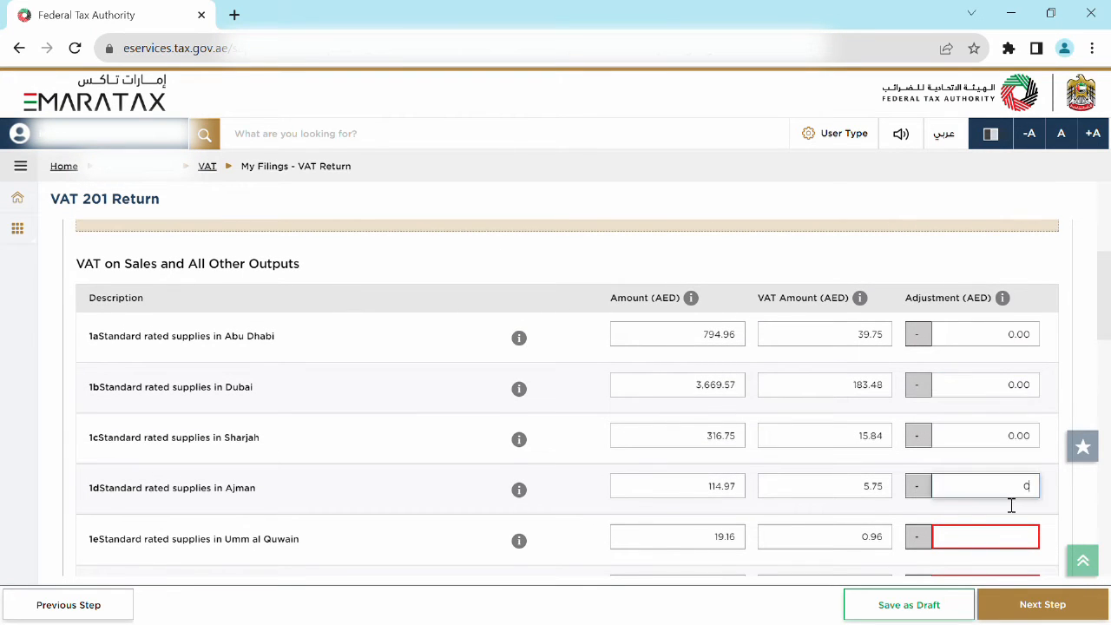
Enter 0 as the adjustment for standard rated supplies in Umm al Quwain, Ras Al Khaimah and Fujairah.
scroll(1012, 506, down, 1)
click(1005, 459)
text(0)
click(1010, 494)
text(0)
scroll(1012, 486, down, 1)
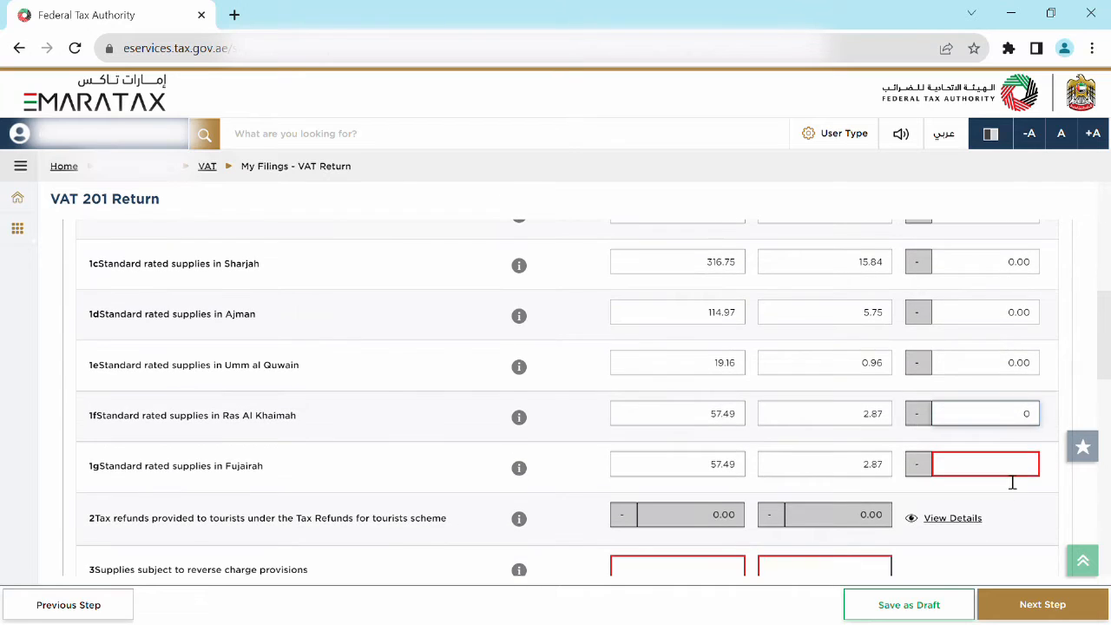
click(1007, 469)
text(0)
Enter 0 for the sales-side reverse charge amount and VAT, the zero rated supplies and the exempt supplies.
scroll(727, 422, down, 2)
click(722, 399)
text(0)
click(789, 401)
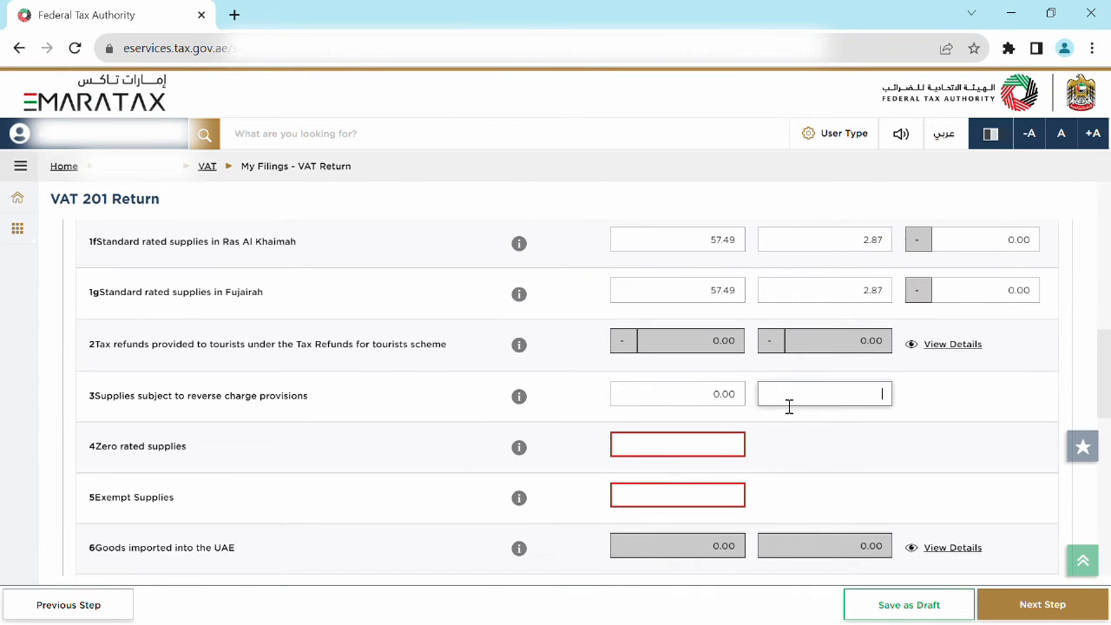
text(0)
click(734, 448)
text(0)
click(738, 495)
text(0)
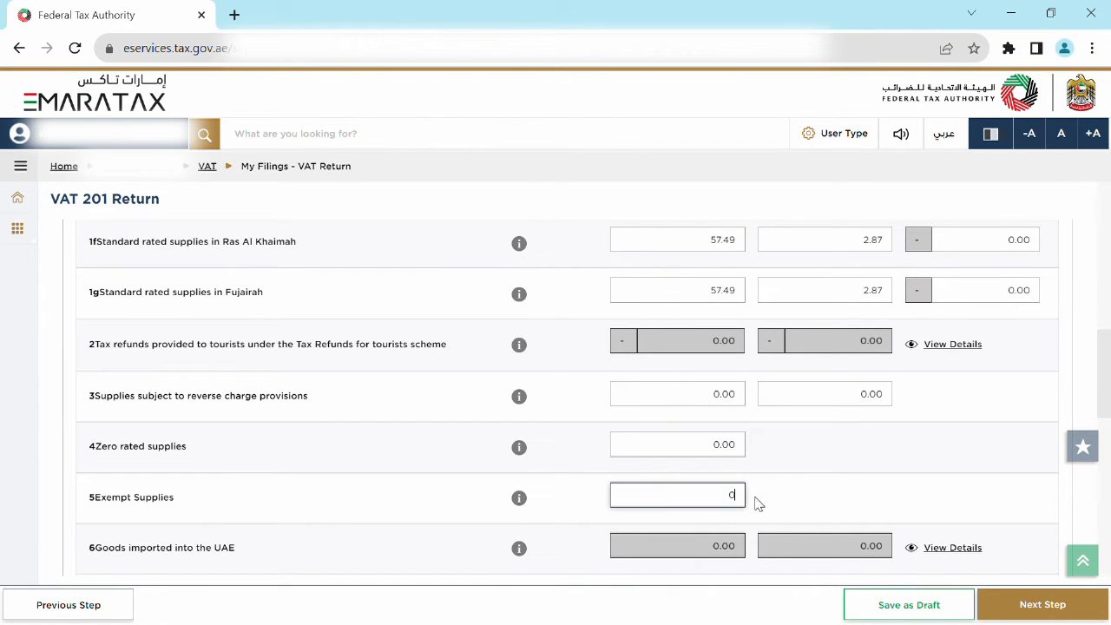
Enter 0 for both the amount and VAT of adjustments to goods imported into the UAE.
scroll(907, 530, down, 1)
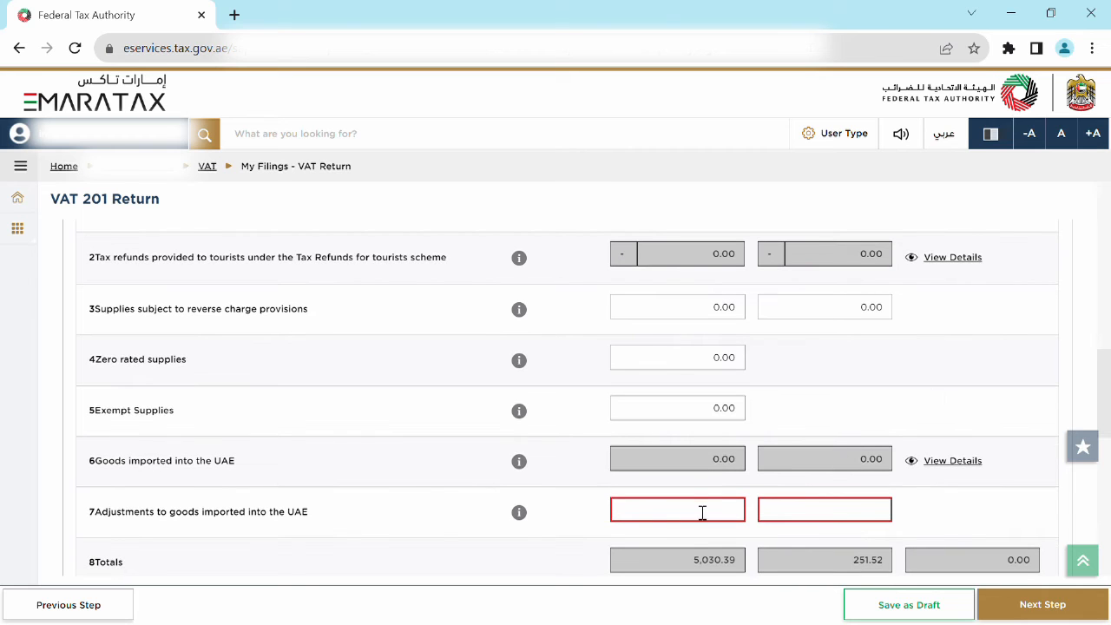
click(732, 512)
text(0)
click(889, 511)
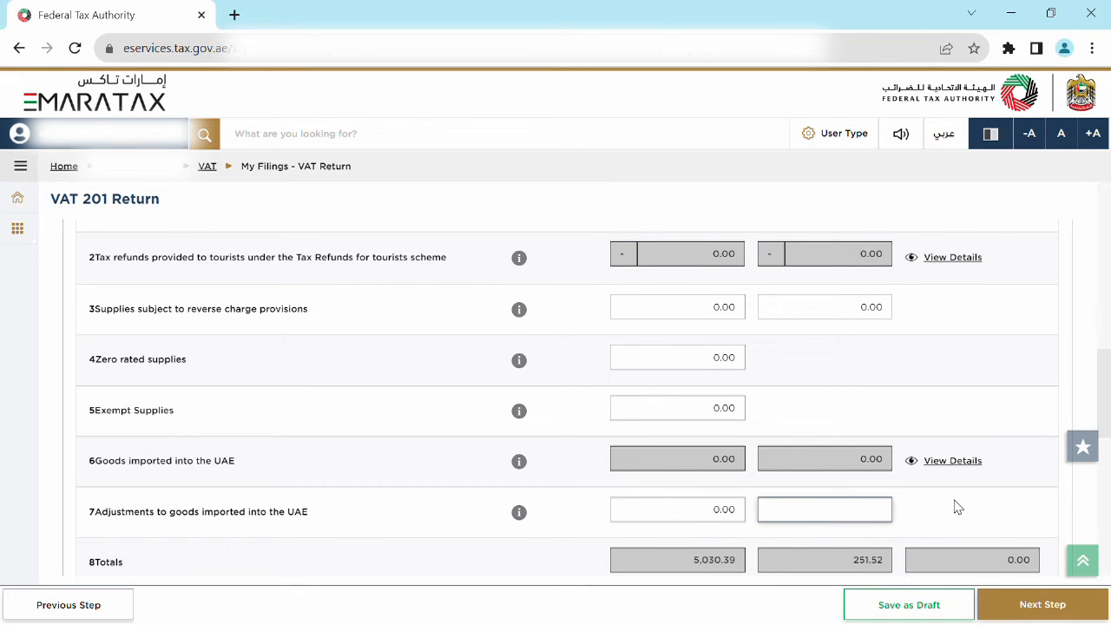
text(0)
scroll(921, 458, down, 1)
click(947, 441)
Enter 0 as the standard rated expenses adjustment and as the amount and VAT of expense-side reverse charge supplies.
scroll(925, 445, down, 4)
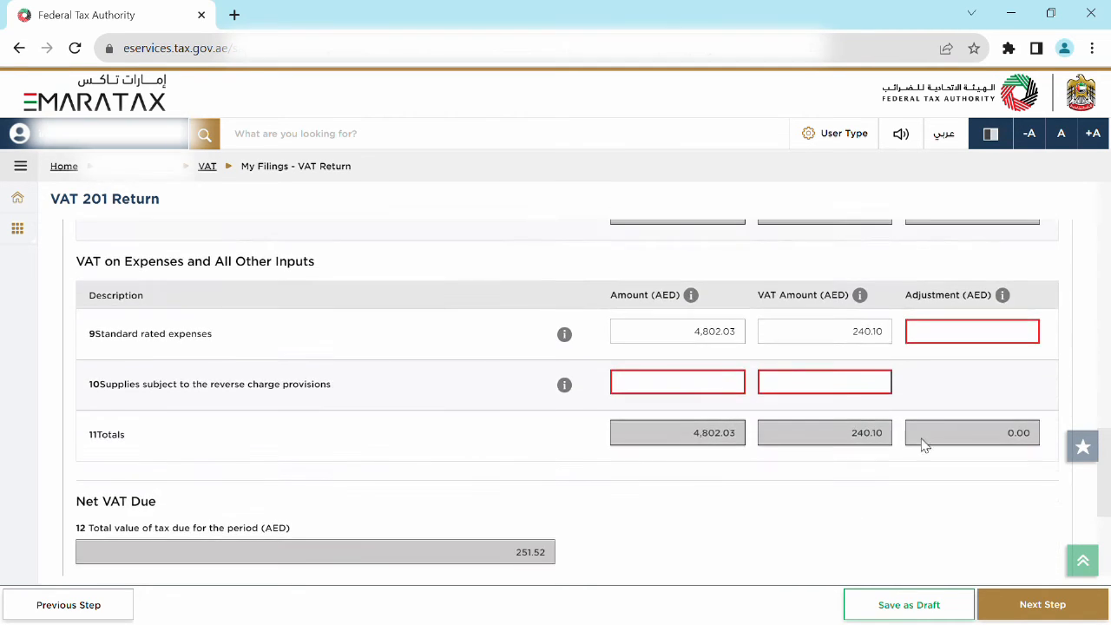
click(964, 337)
text(0)
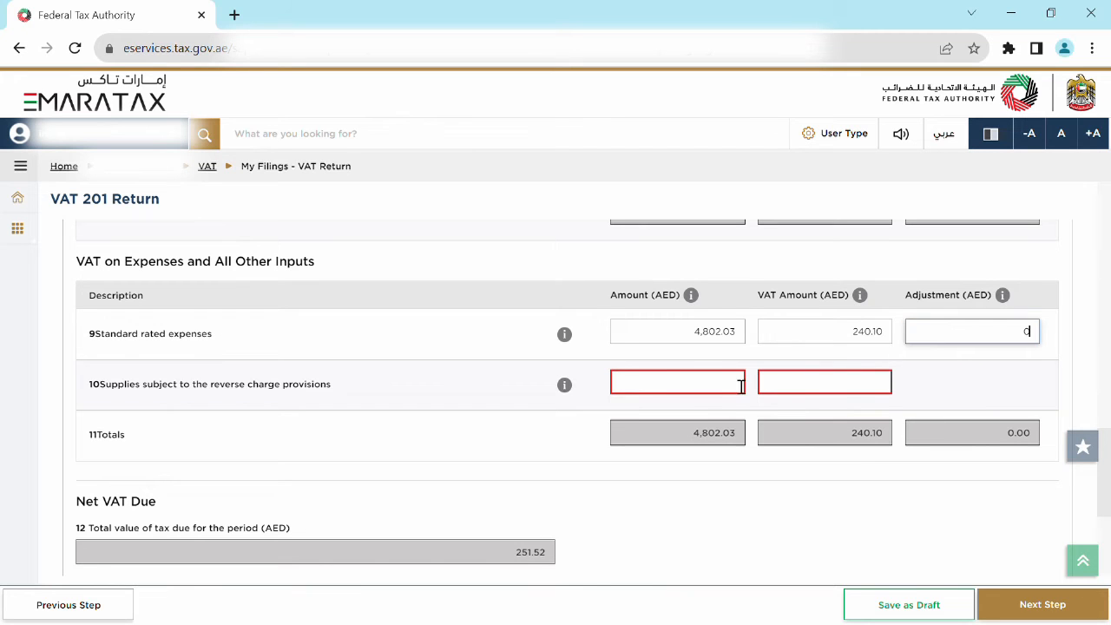
click(739, 384)
text(0)
click(796, 390)
text(0)
click(945, 389)
Advance the return to Review & Declaration and check the sales, expenses and net VAT due figures against the entries.
scroll(688, 411, down, 3)
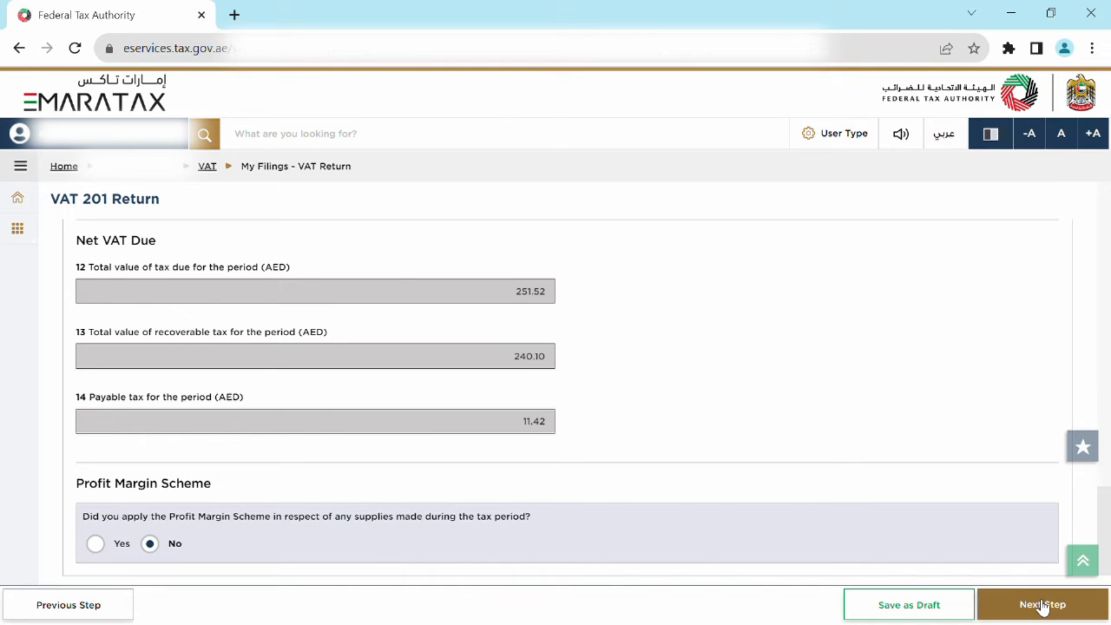
click(1043, 606)
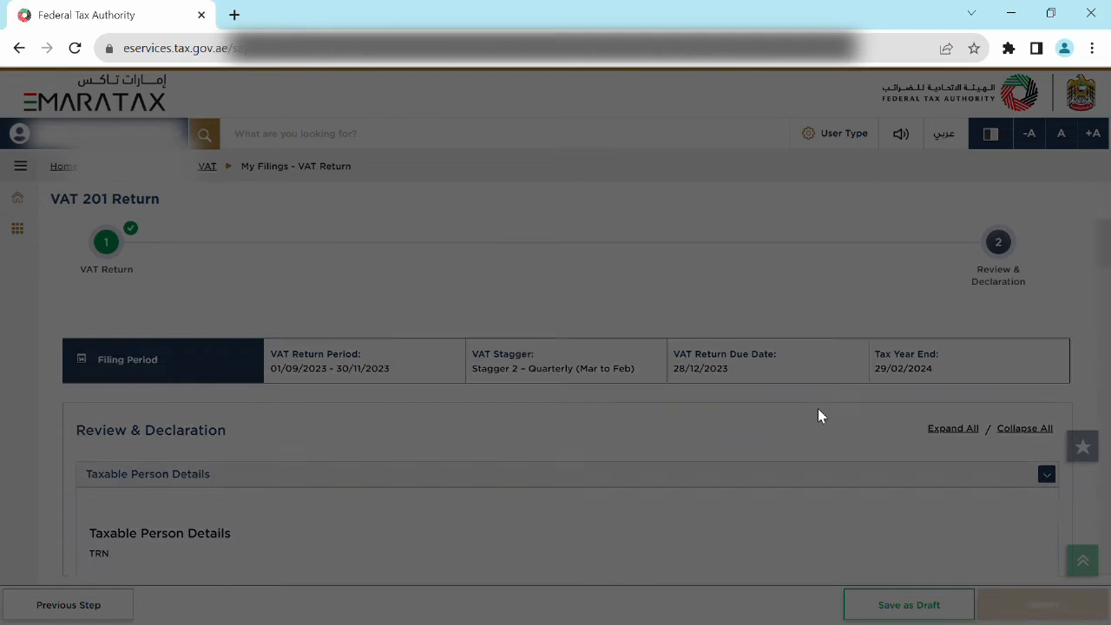
scroll(682, 408, down, 5)
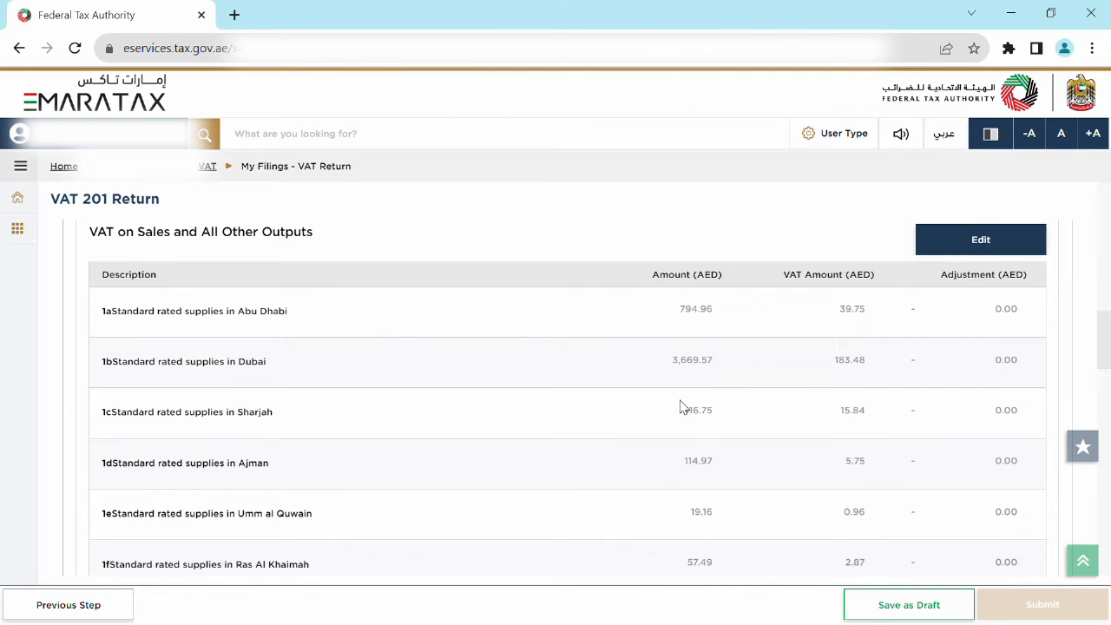
scroll(681, 408, down, 1)
scroll(682, 405, up, 1)
scroll(896, 493, down, 3)
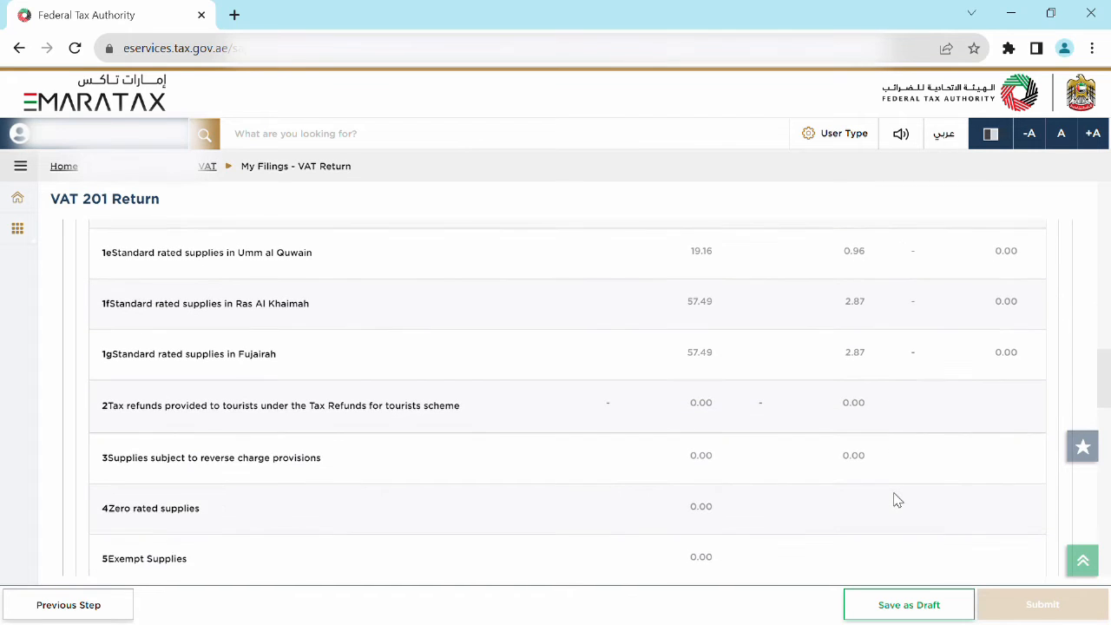
scroll(897, 500, down, 4)
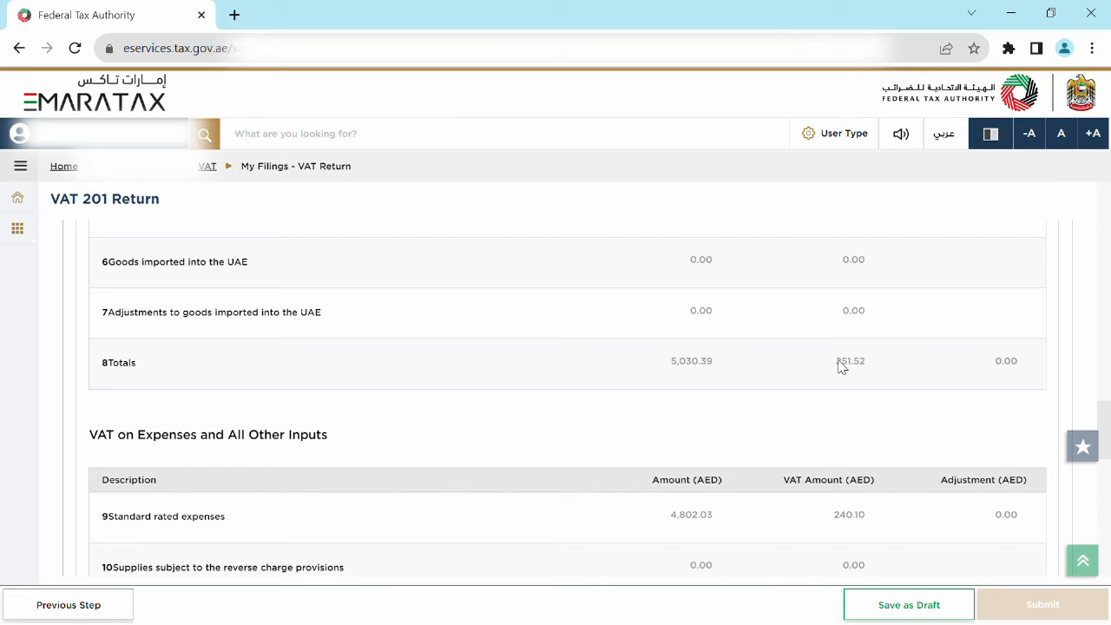
scroll(827, 512, down, 1)
scroll(829, 511, down, 4)
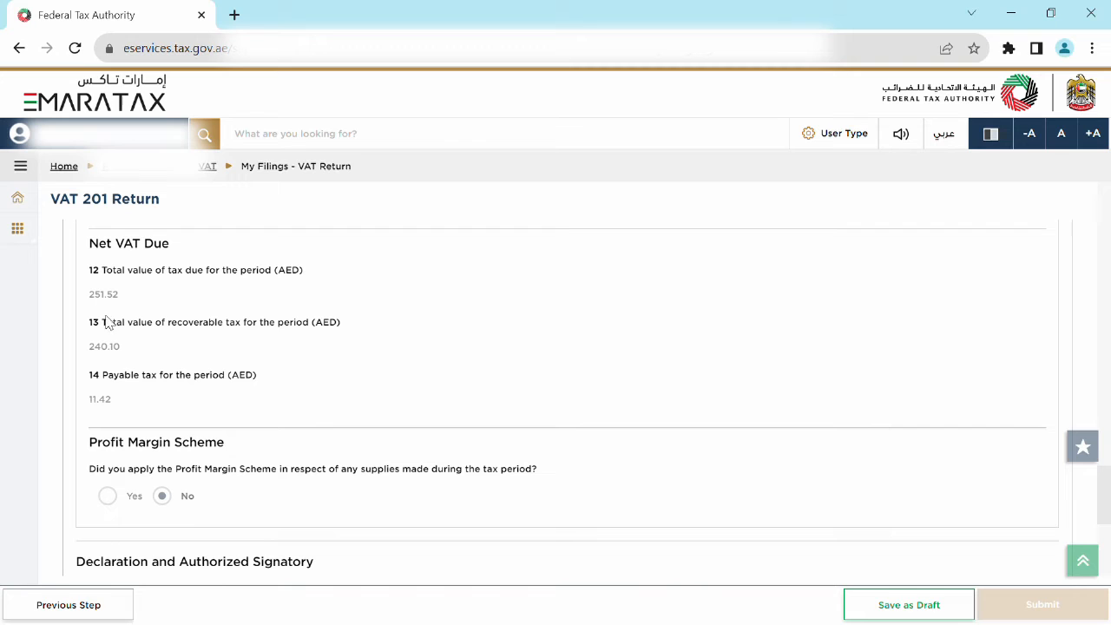
scroll(156, 417, down, 4)
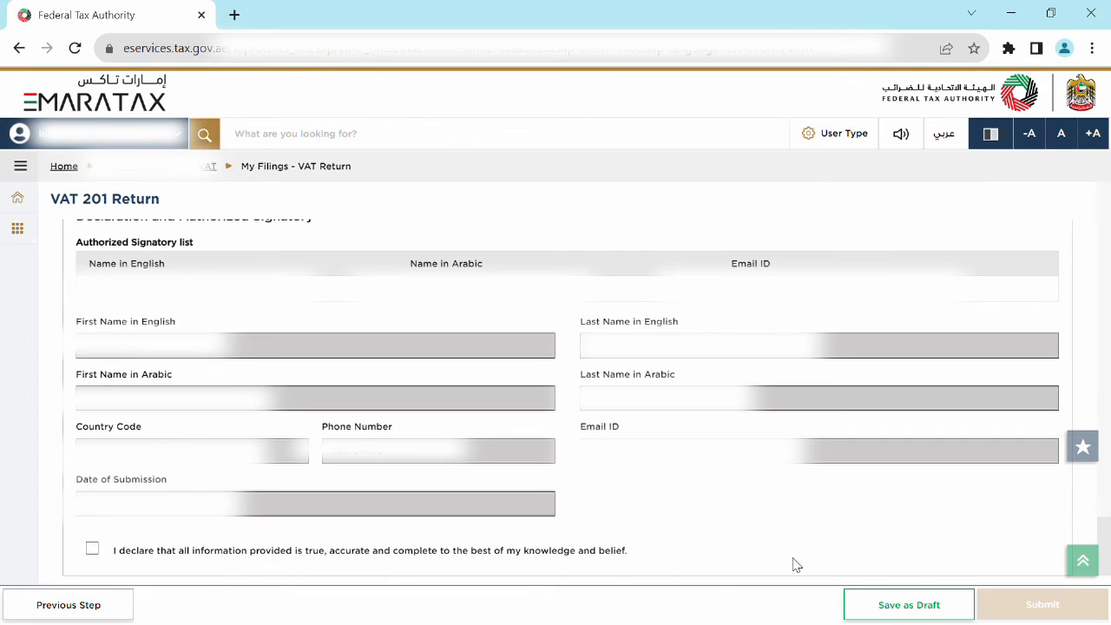
Declare that all information provided is true, accurate and complete, and submit the VAT 201 return.
click(93, 550)
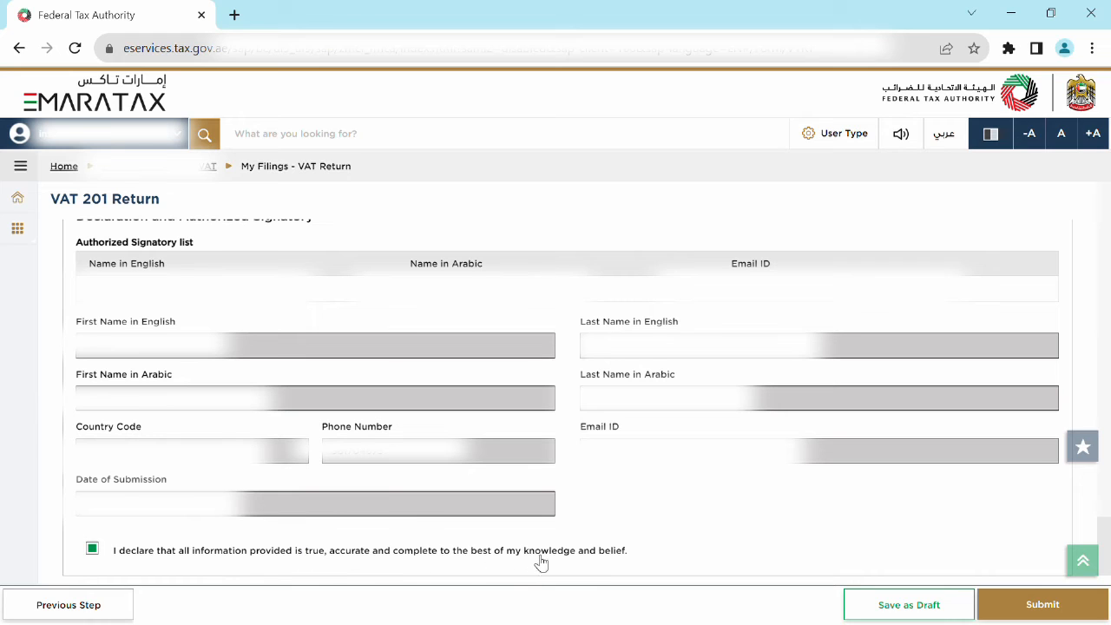
click(1006, 604)
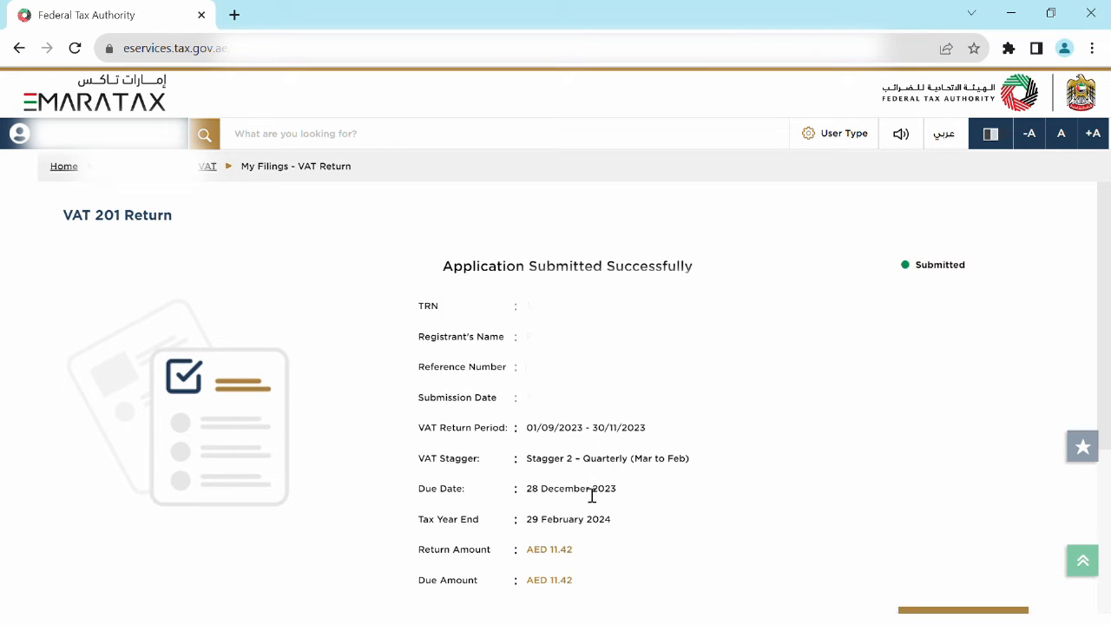
scroll(578, 478, down, 1)
scroll(569, 469, up, 1)
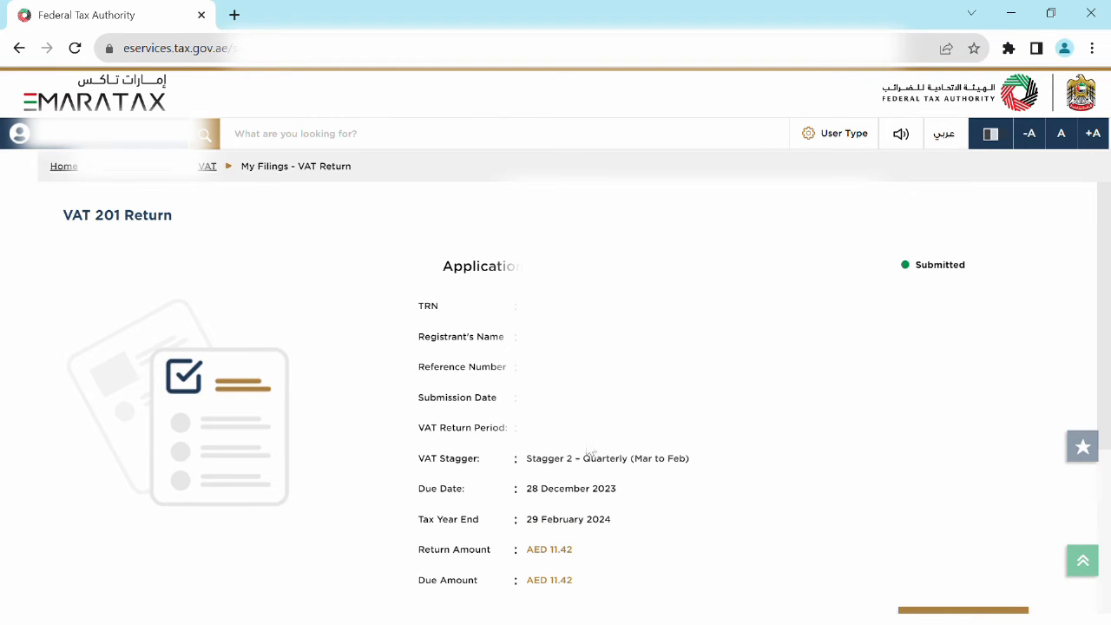
Start paying the due VAT, choose Magnati Pay as the payment method and proceed to payment.
scroll(563, 357, down, 1)
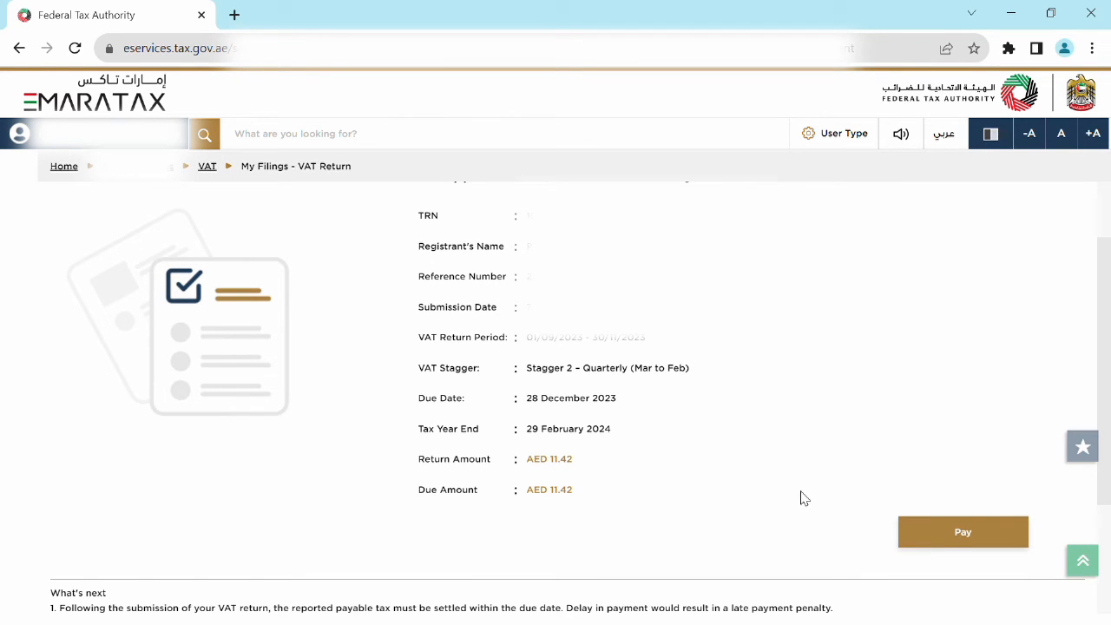
click(946, 533)
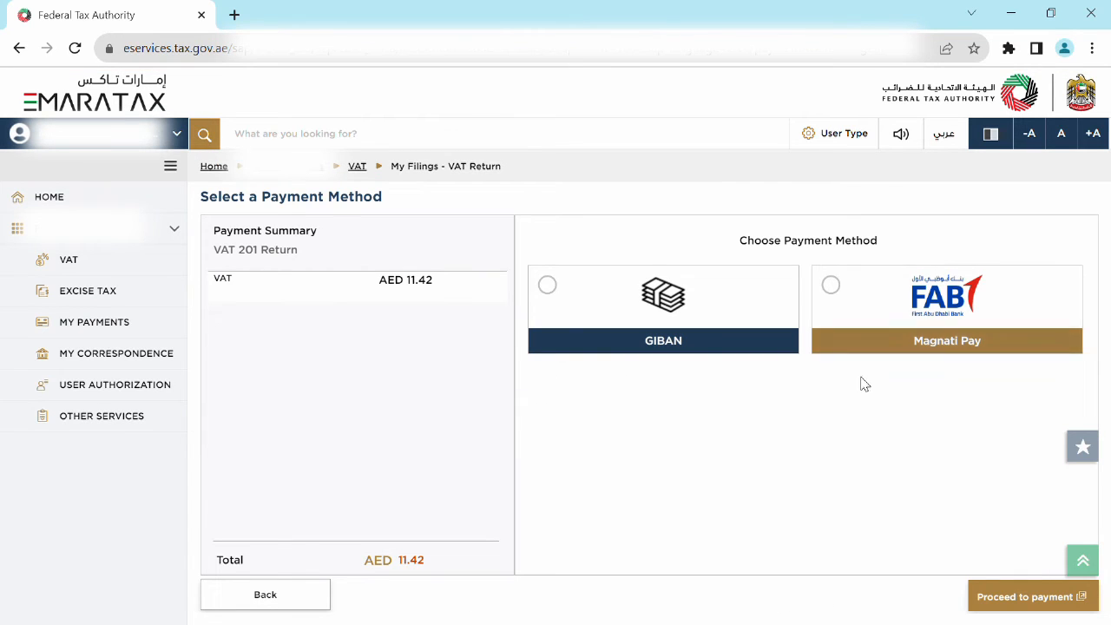
click(832, 287)
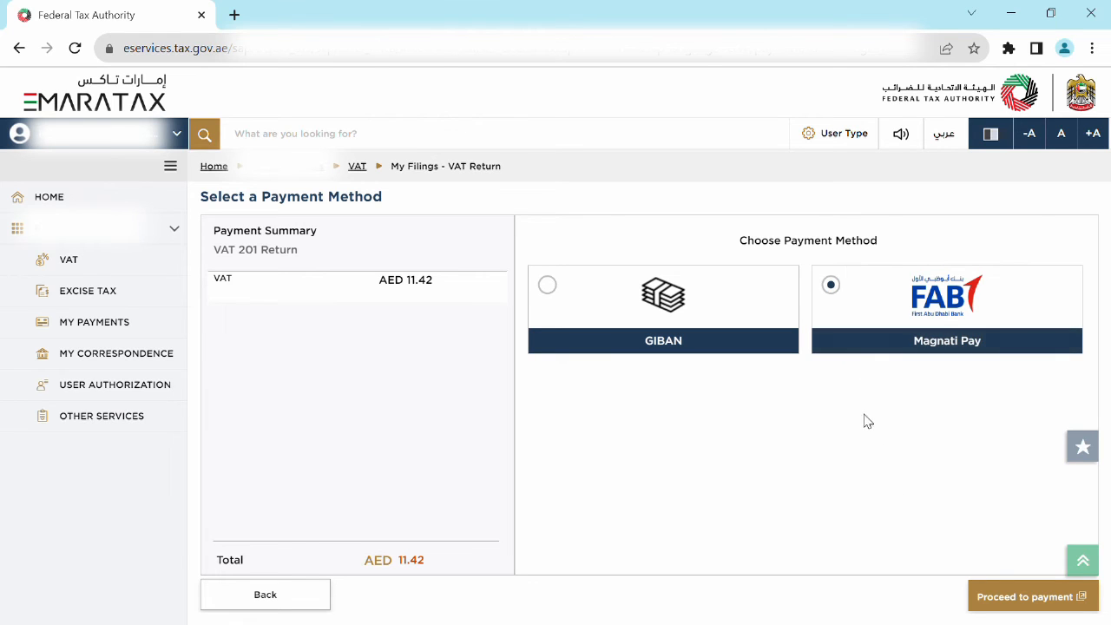
click(1025, 602)
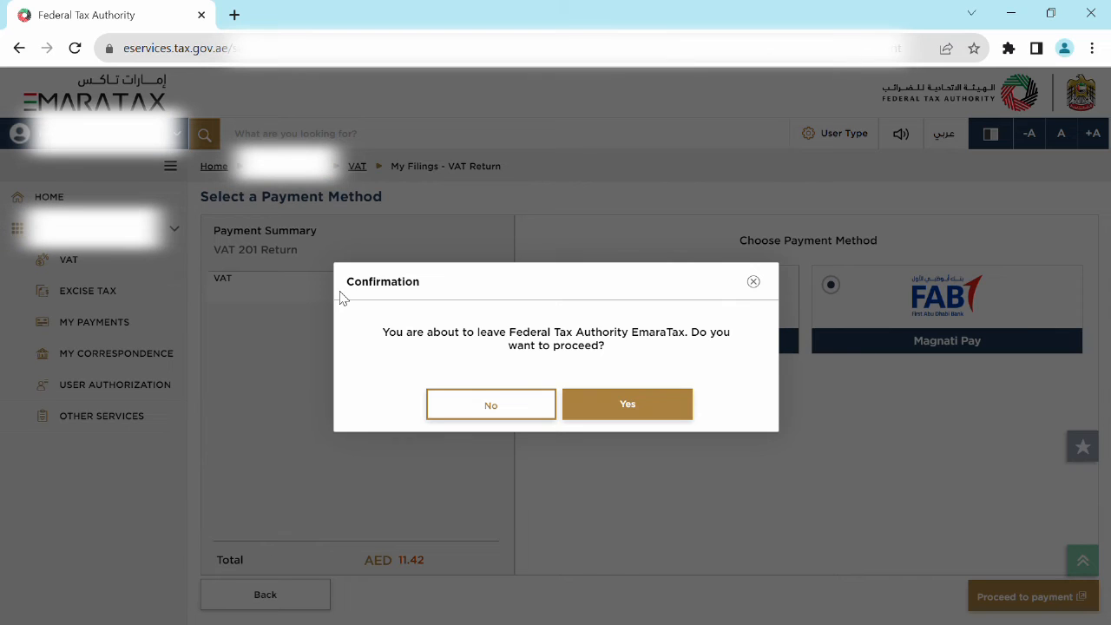
Confirm leaving EmaraTax to make the VAT payment, and download the payment acknowledgment once it is paid.
click(667, 408)
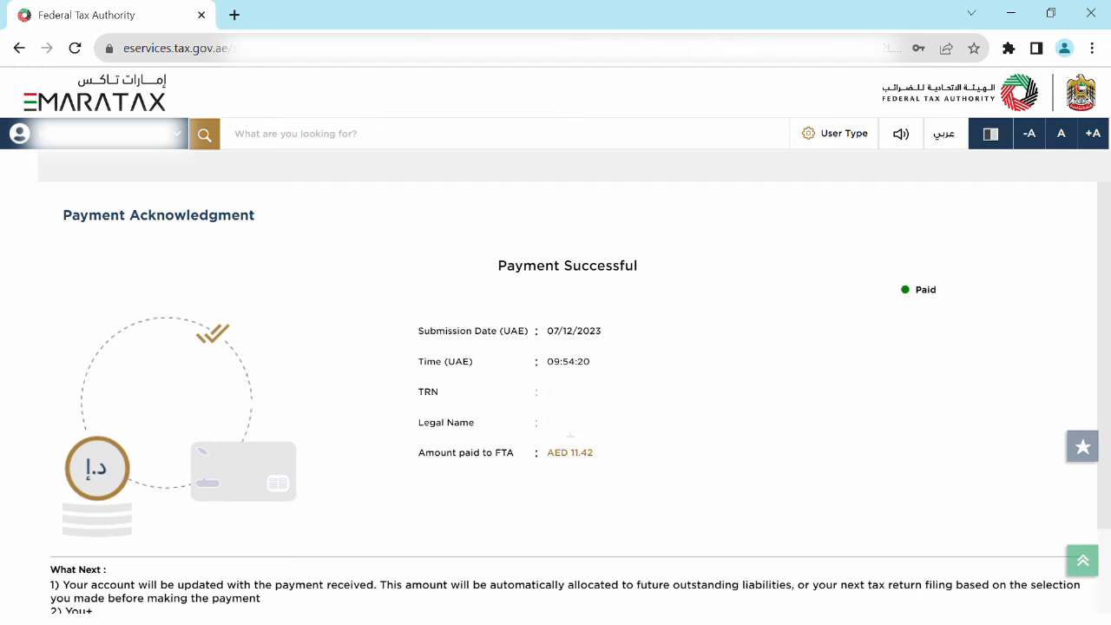
scroll(860, 587, down, 1)
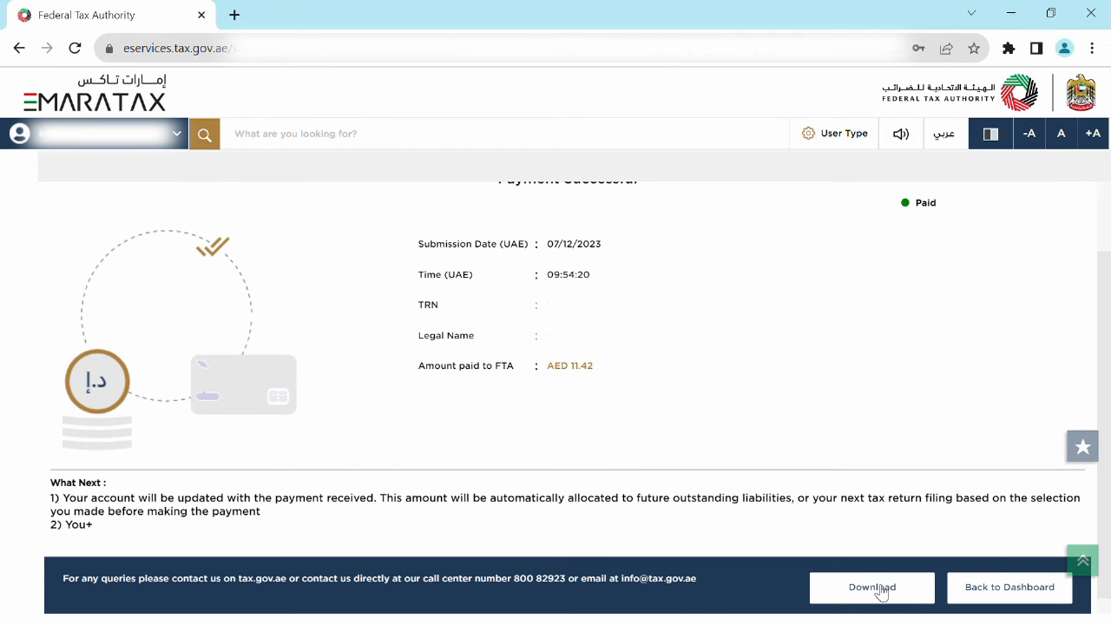
click(872, 588)
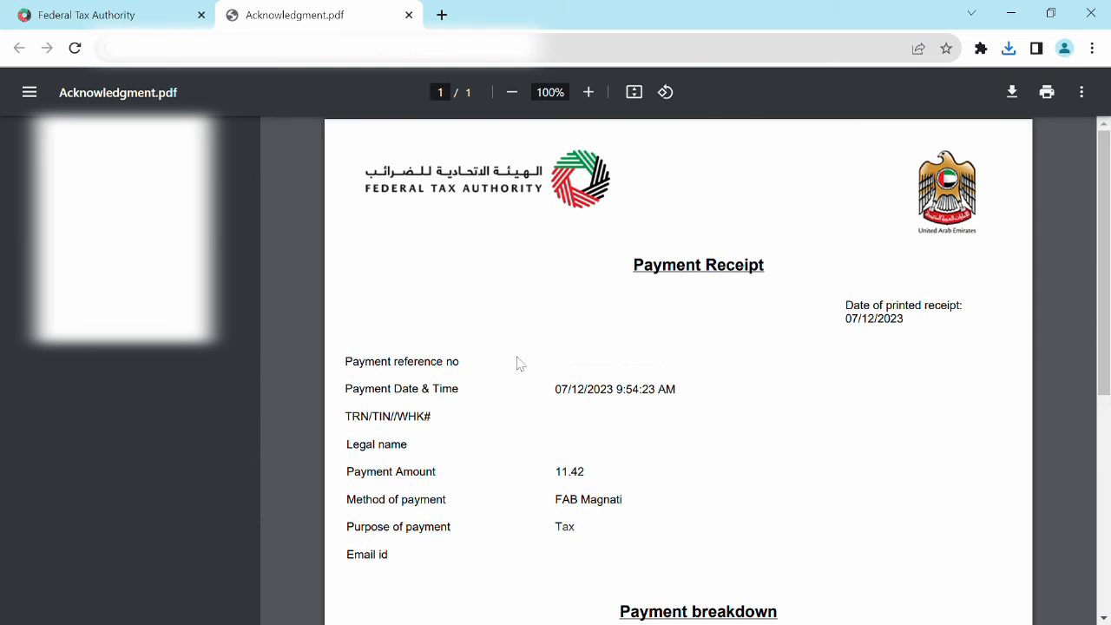
Return to the portal, open the taxable person's VAT return filings and download the submitted return for 15/03/2023 to 31/05/2023.
click(169, 14)
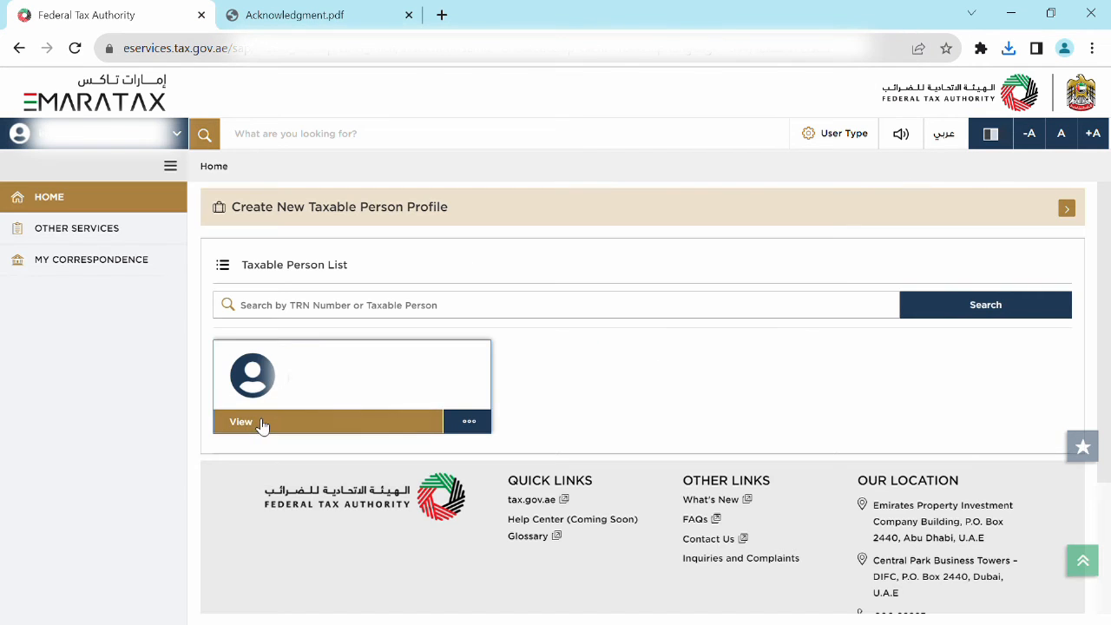
click(261, 423)
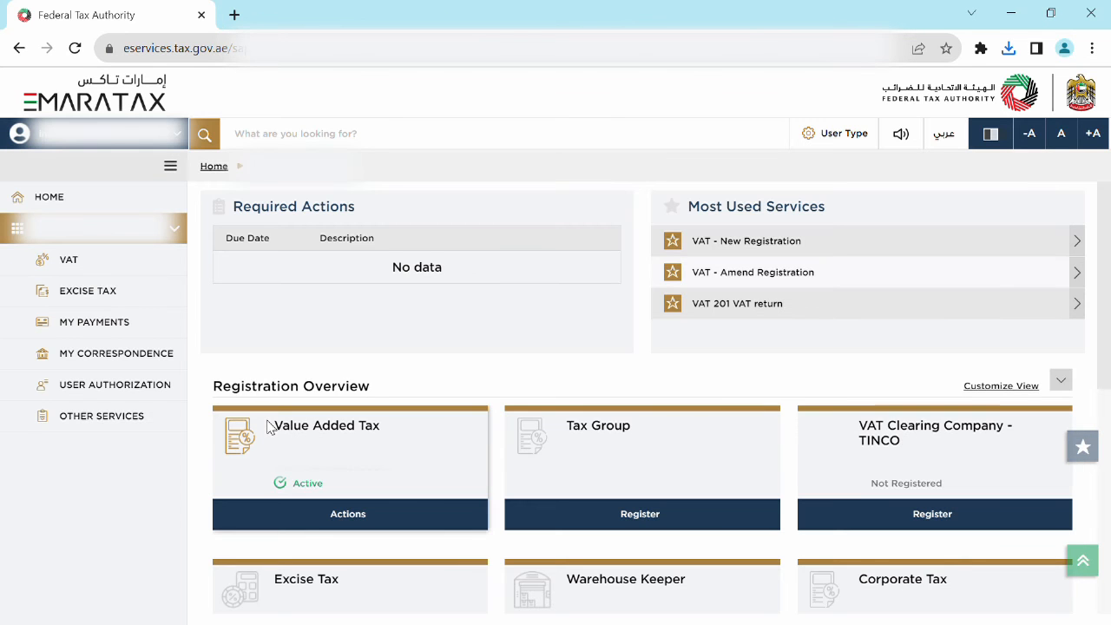
click(80, 264)
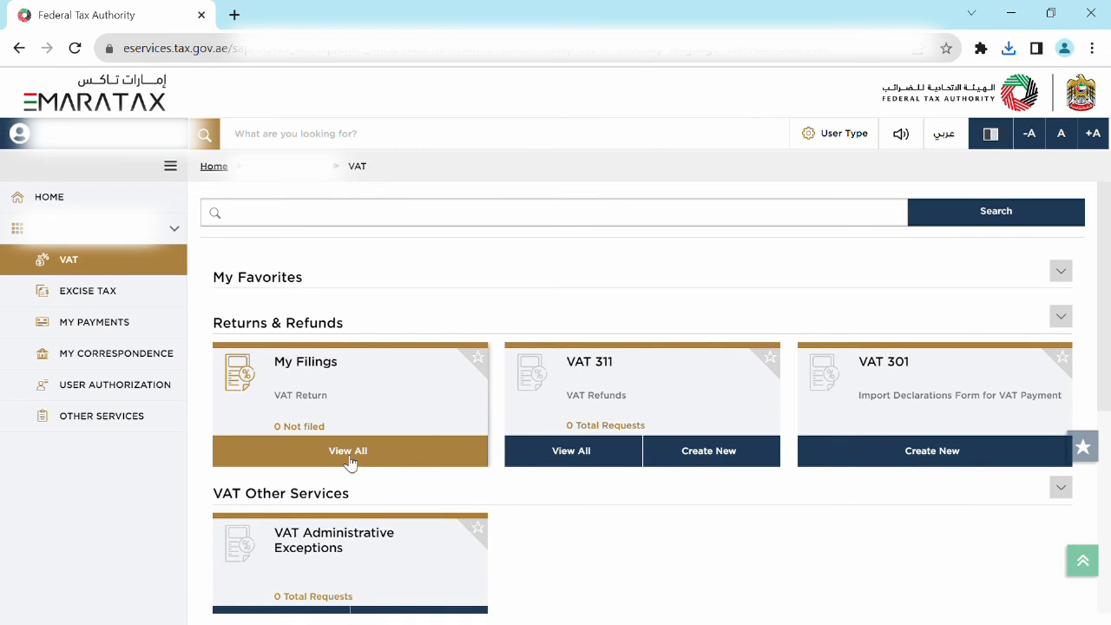
click(350, 461)
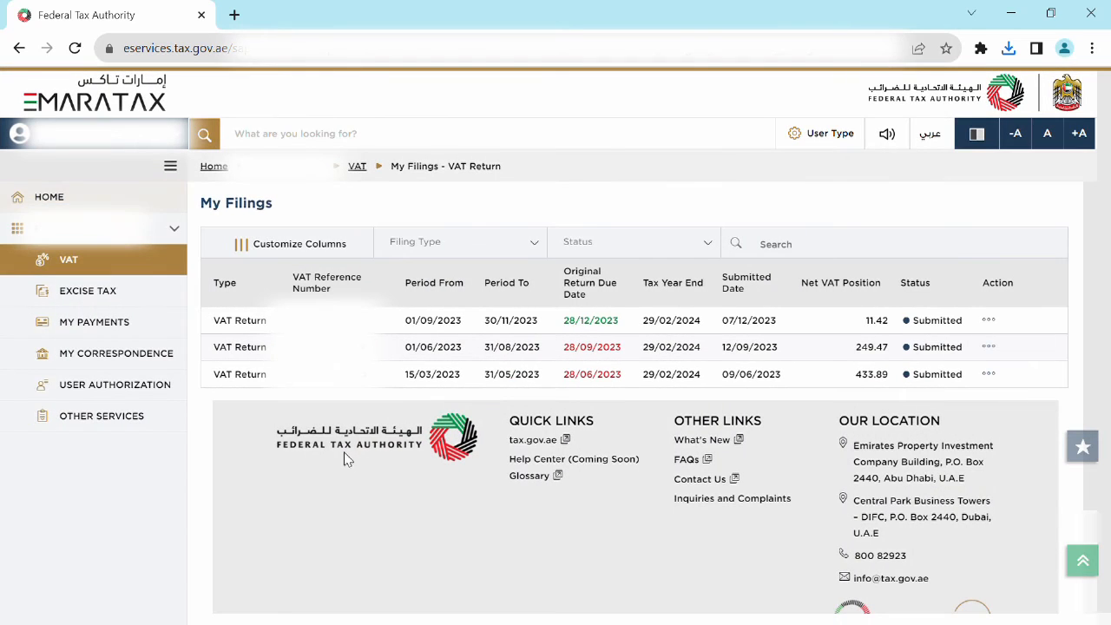
click(989, 375)
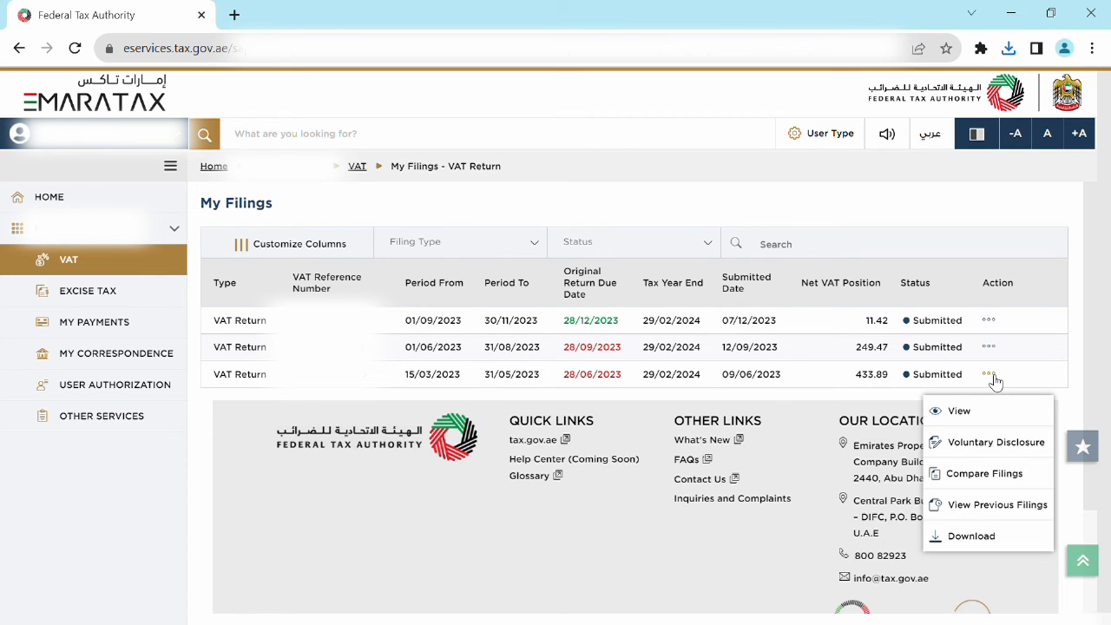
click(984, 535)
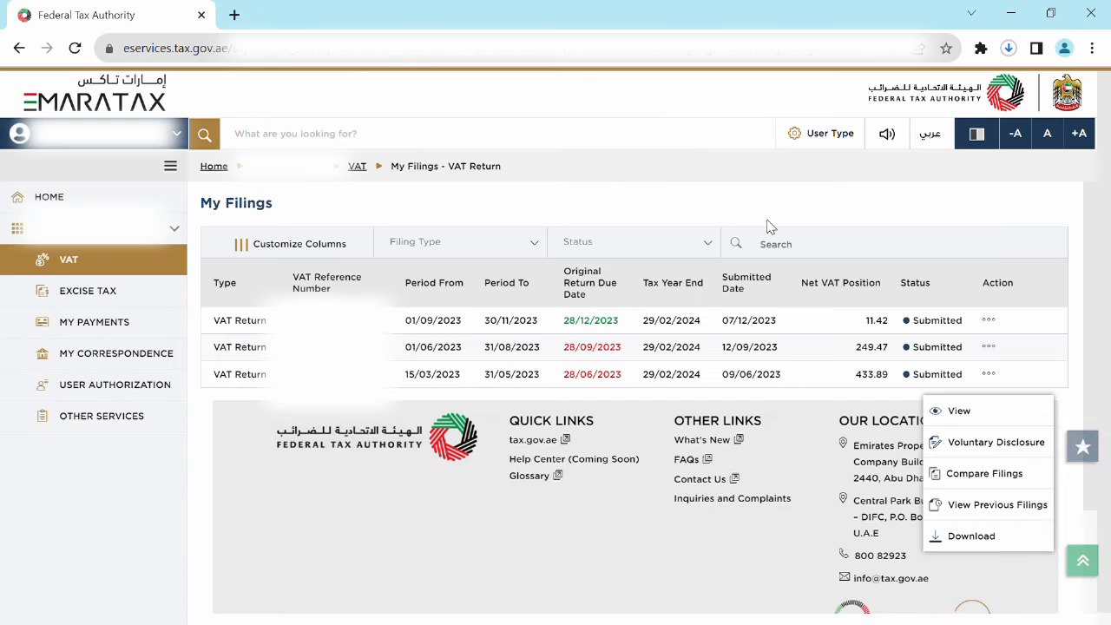